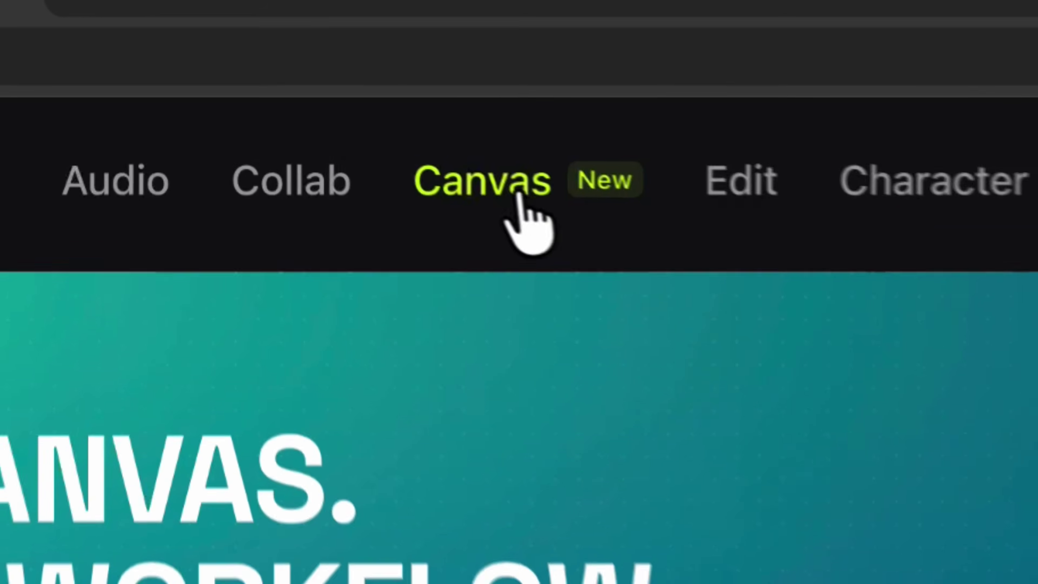
Open the Canvas templates and look over the Long Video Example node workflow.
click(247, 59)
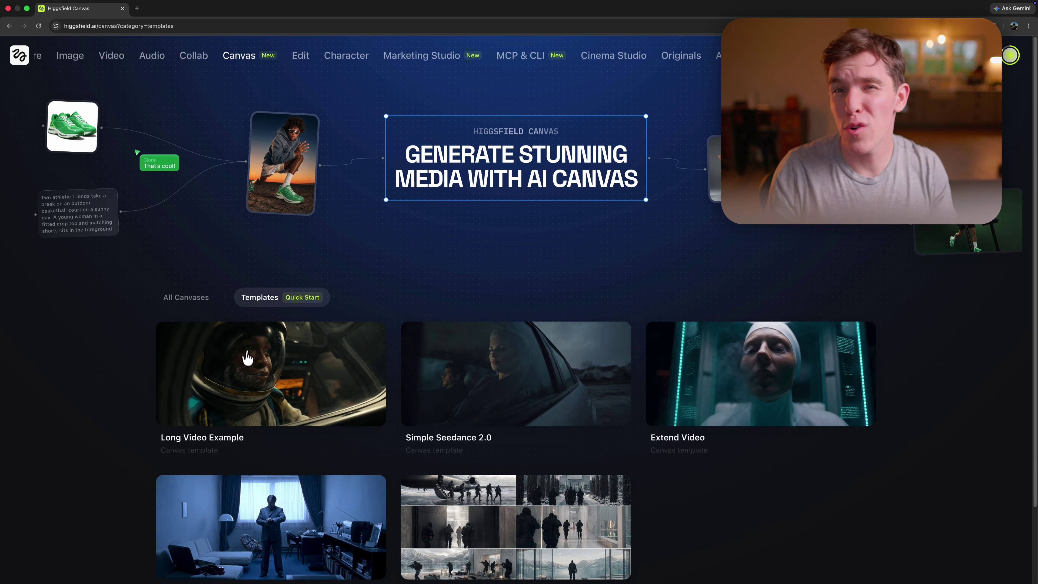
click(248, 359)
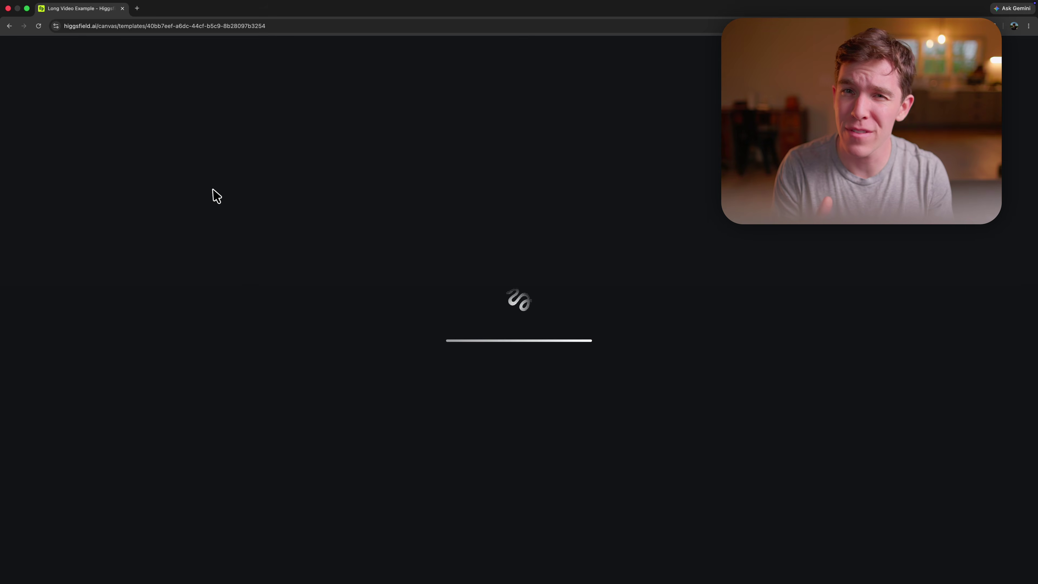
drag(348, 254, 846, 265)
scroll(642, 290, down, 2)
scroll(644, 290, down, 2)
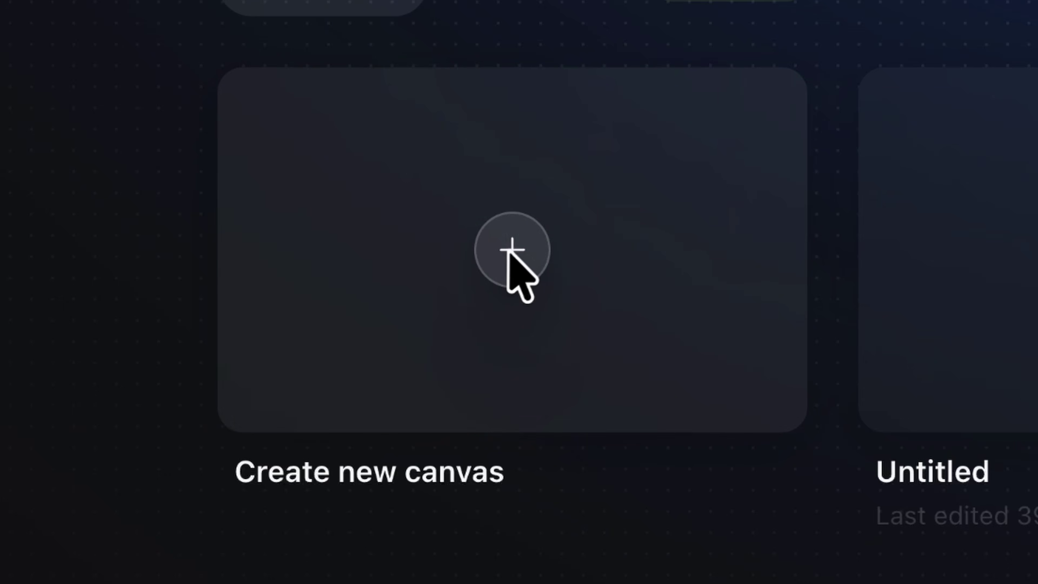
Create a new canvas, dismiss the starter suggestions and open the list of nodes that can be added.
click(510, 252)
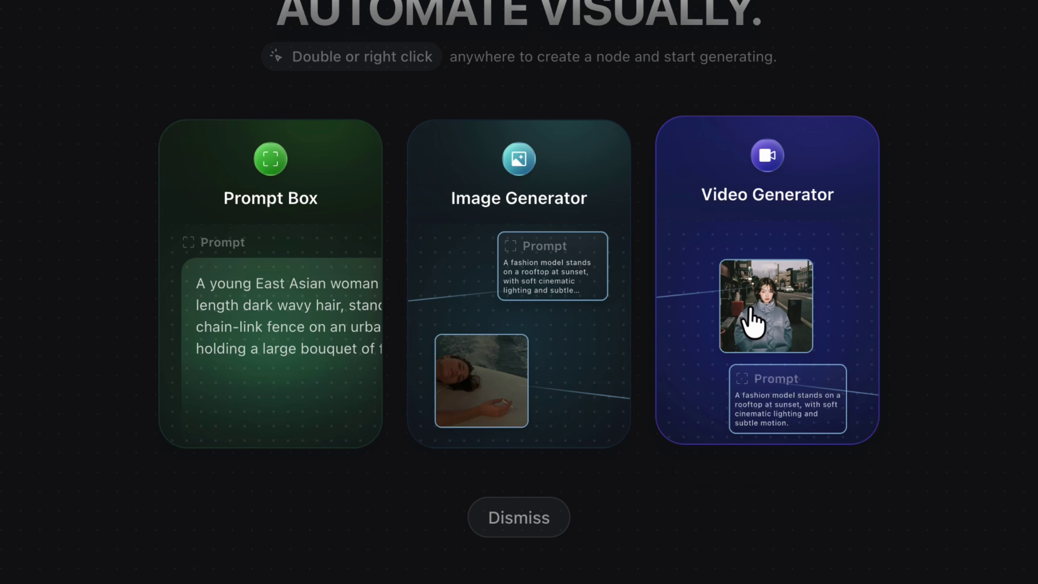
click(528, 518)
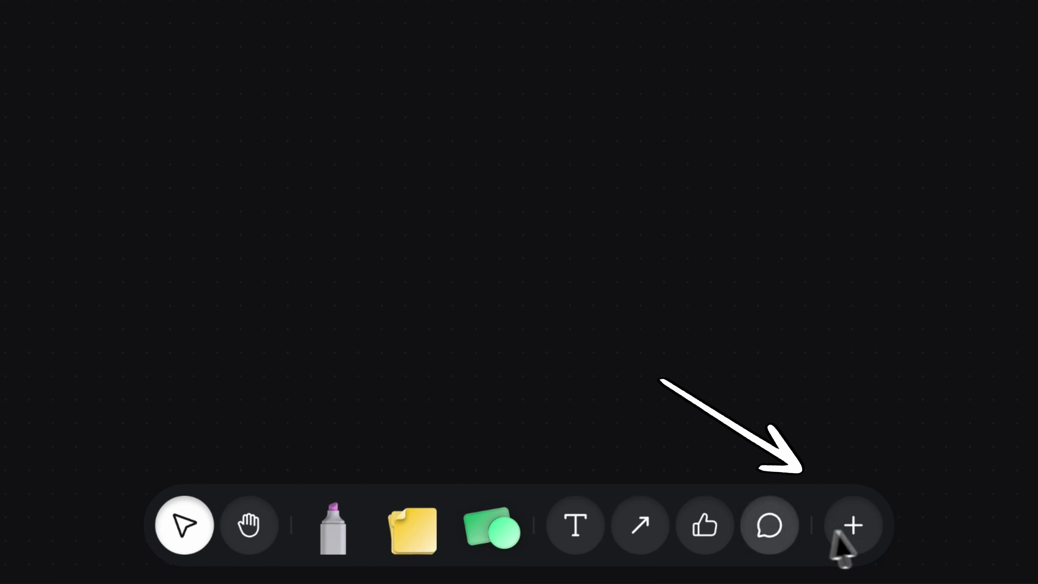
click(861, 536)
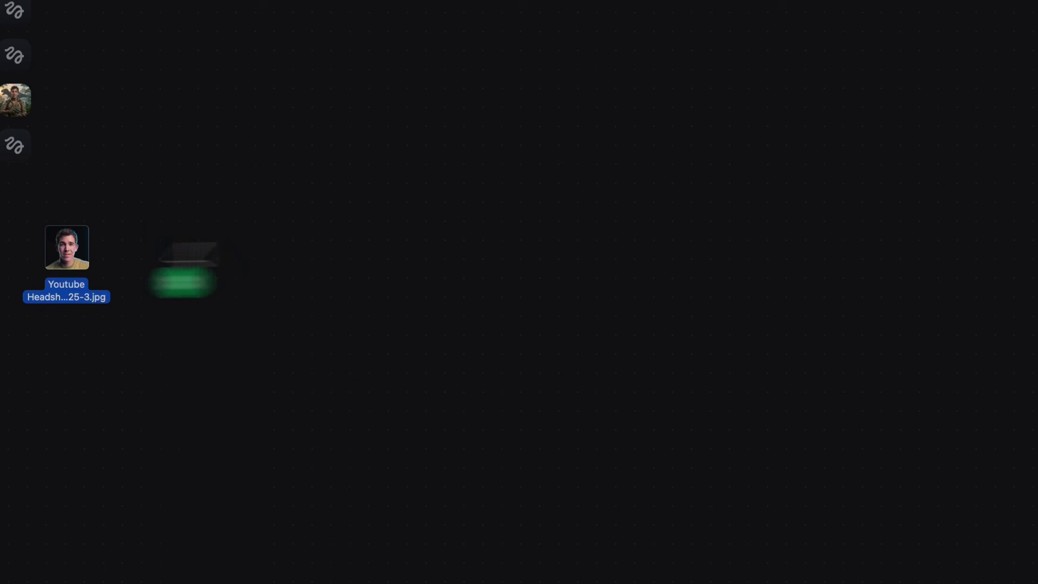
Place the YouTube headshot JPG file on the canvas as an image node.
drag(180, 281, 478, 327)
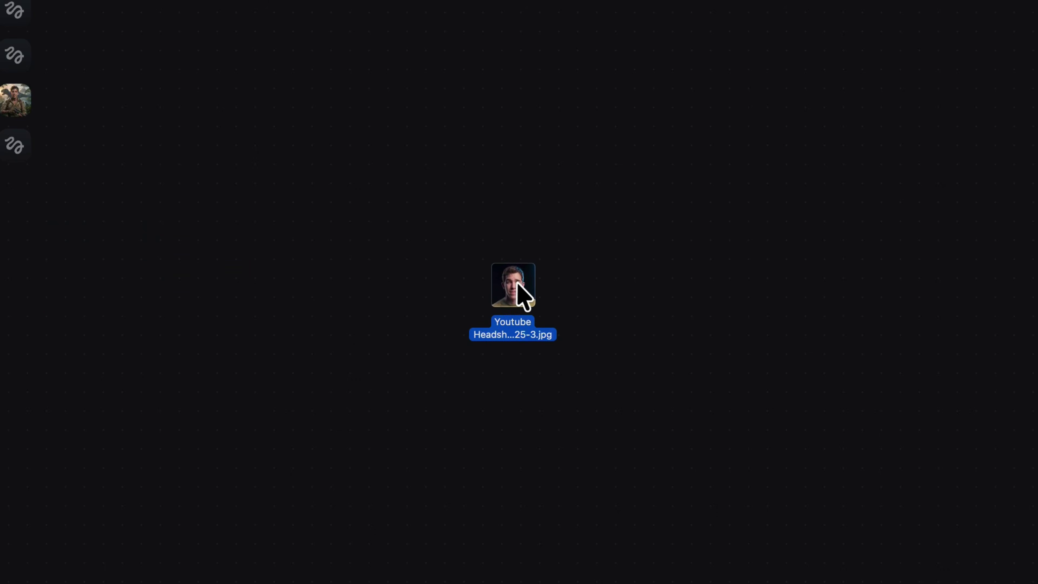
drag(518, 282, 517, 283)
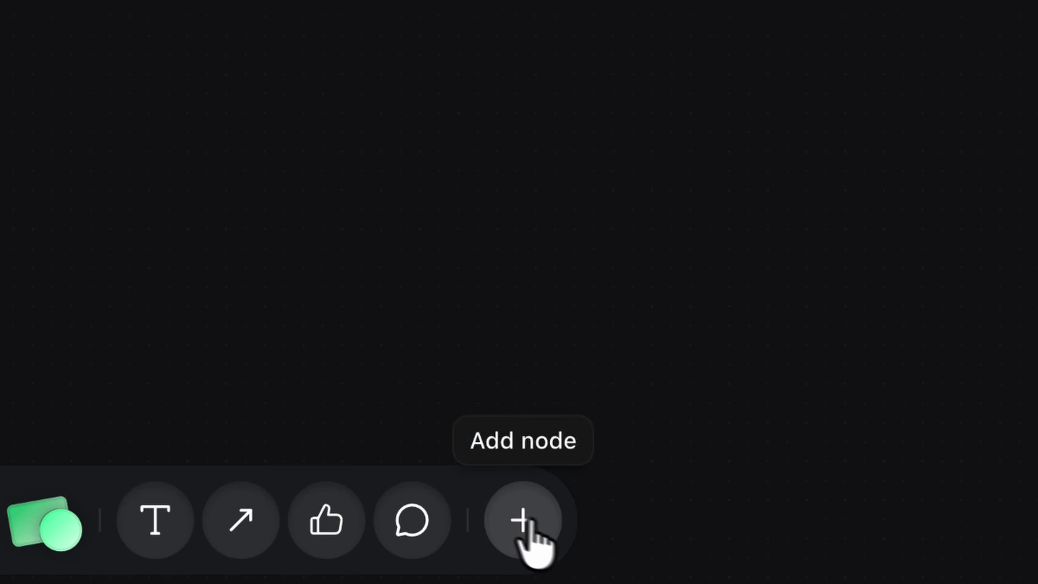
click(527, 523)
click(525, 282)
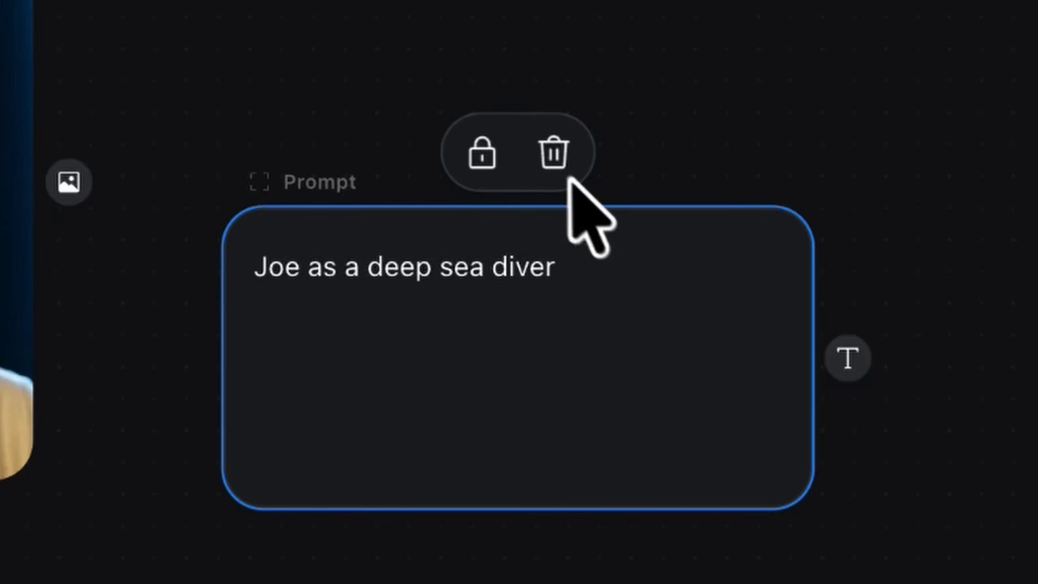
click(552, 154)
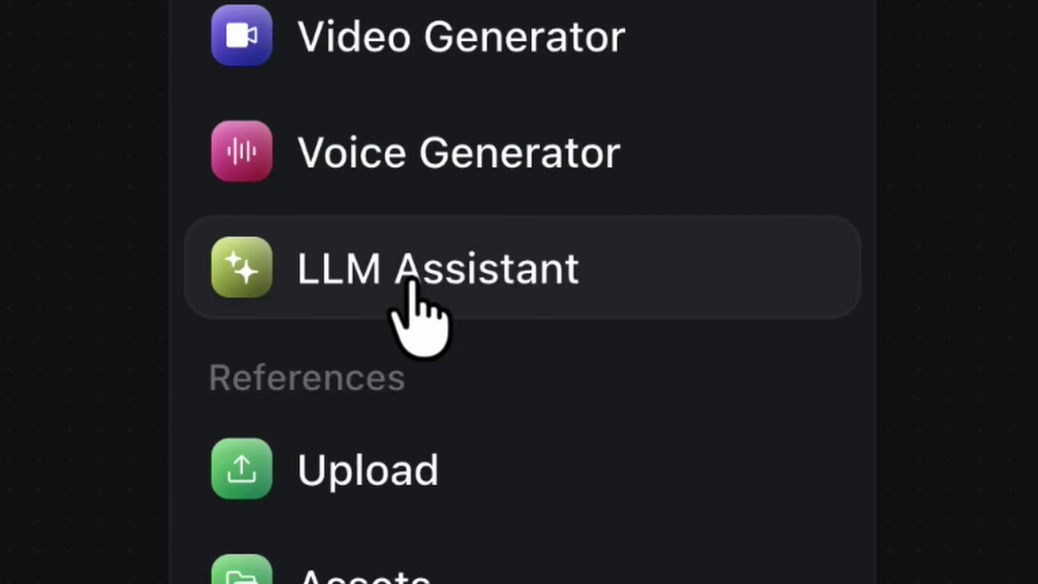
Add an LLM Assistant node beside the headshot image, using the Claude Sonnet 4.6 model.
click(410, 282)
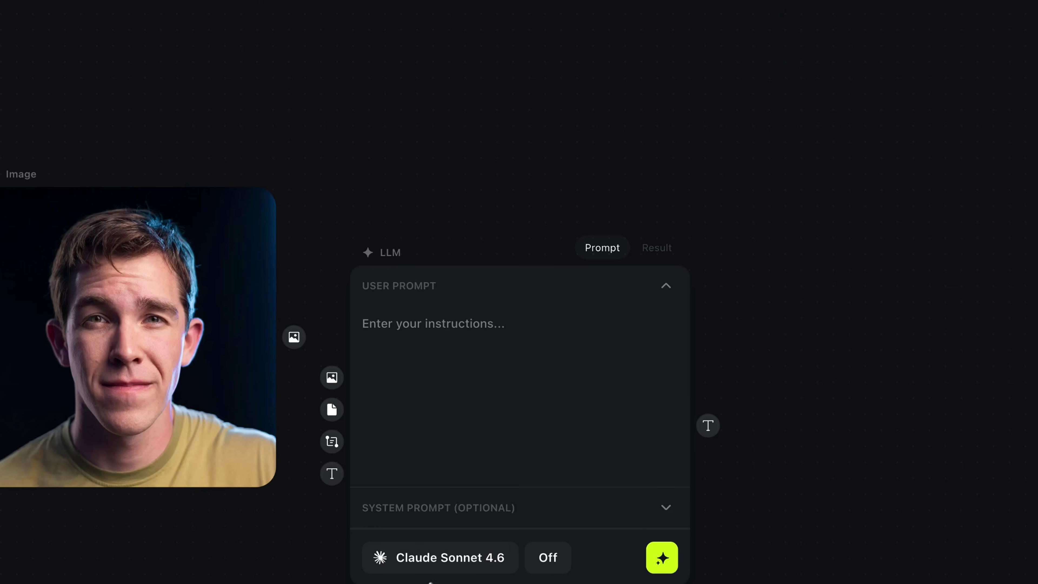
click(446, 568)
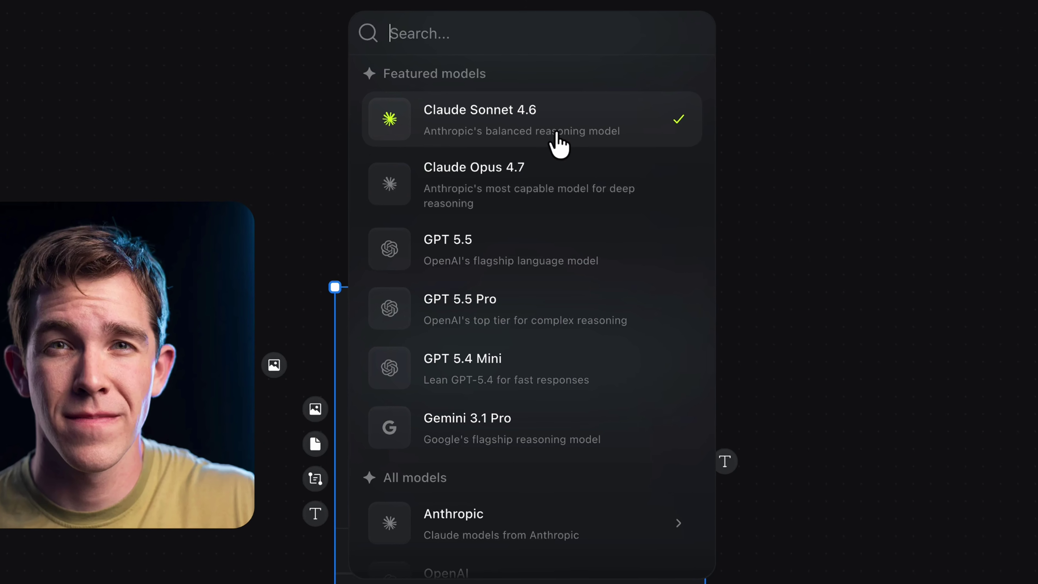
click(560, 144)
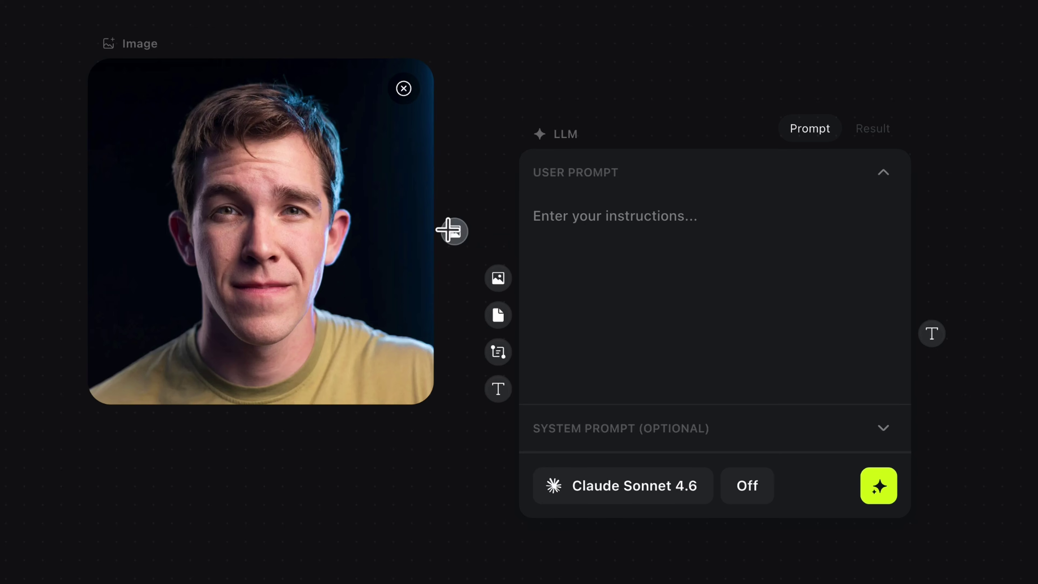
Connect the headshot to the LLM node's image input and generate an image prompt from written instructions.
drag(273, 366, 310, 406)
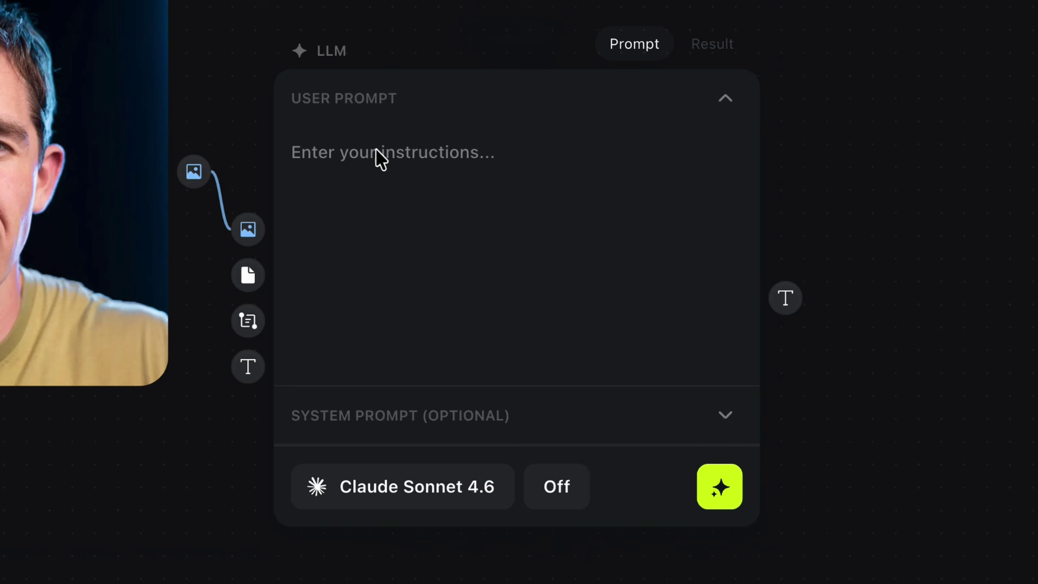
click(577, 213)
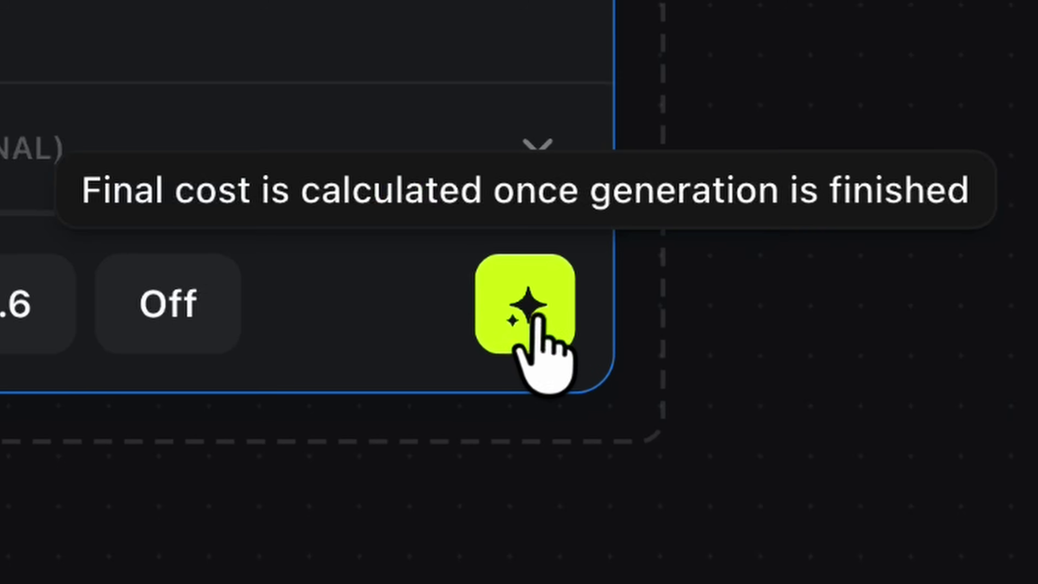
click(753, 545)
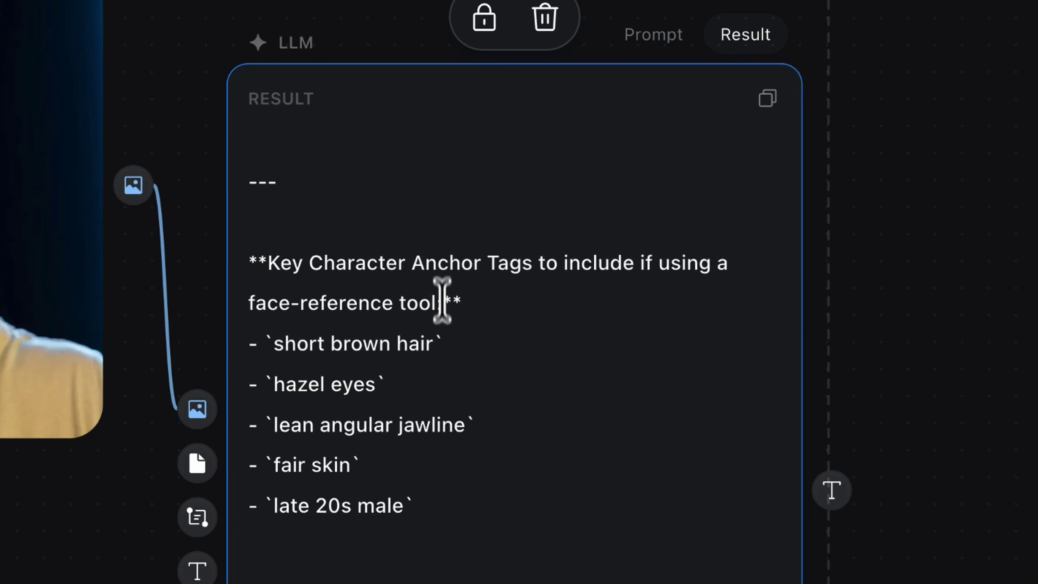
Delete "to include if using a face-reference tool:" and the closing Midjourney and Stable Diffusion tip from the LLM result.
drag(483, 282, 535, 264)
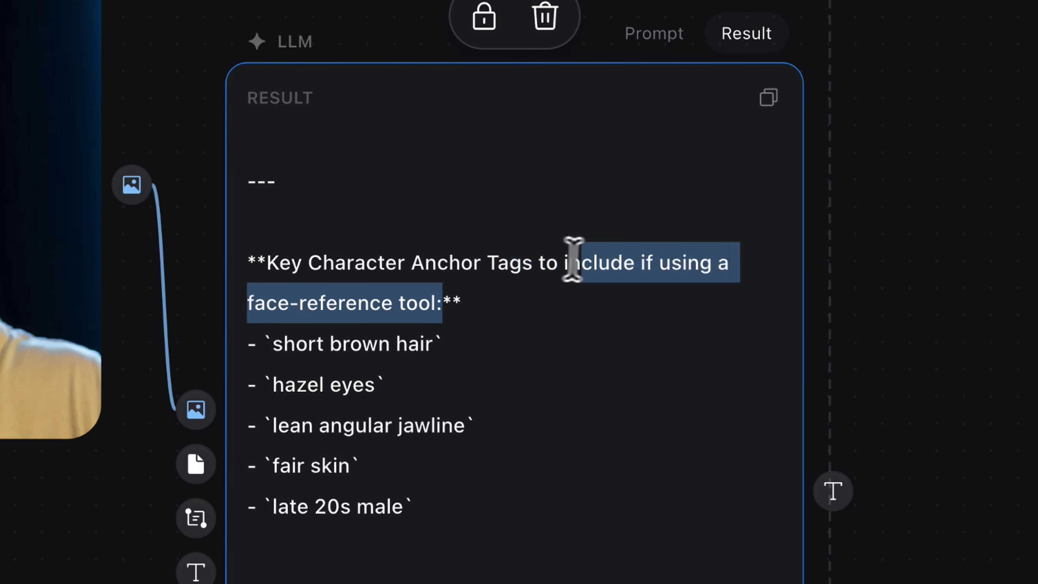
key(BackSpace)
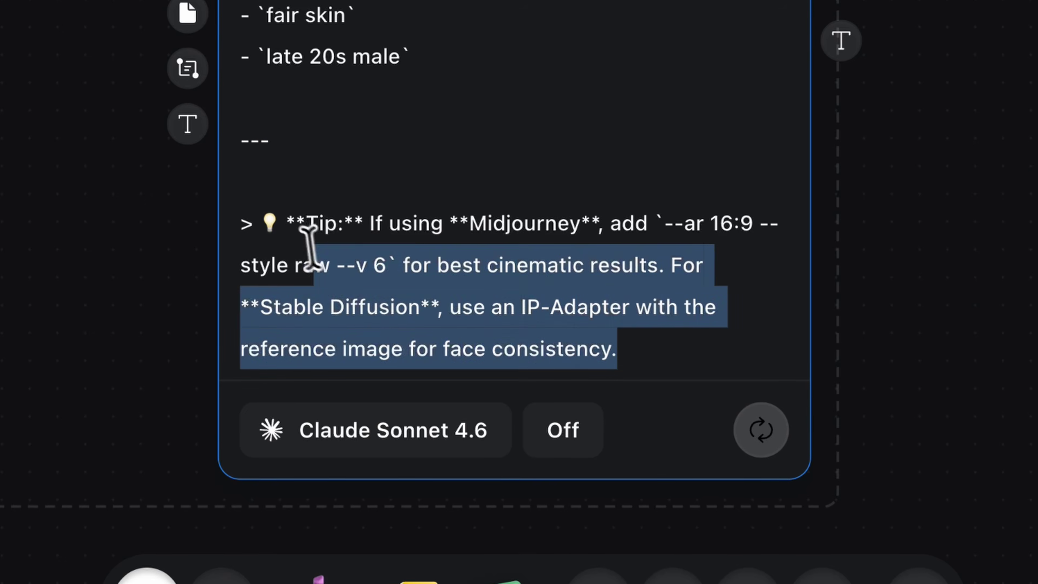
drag(311, 249, 231, 218)
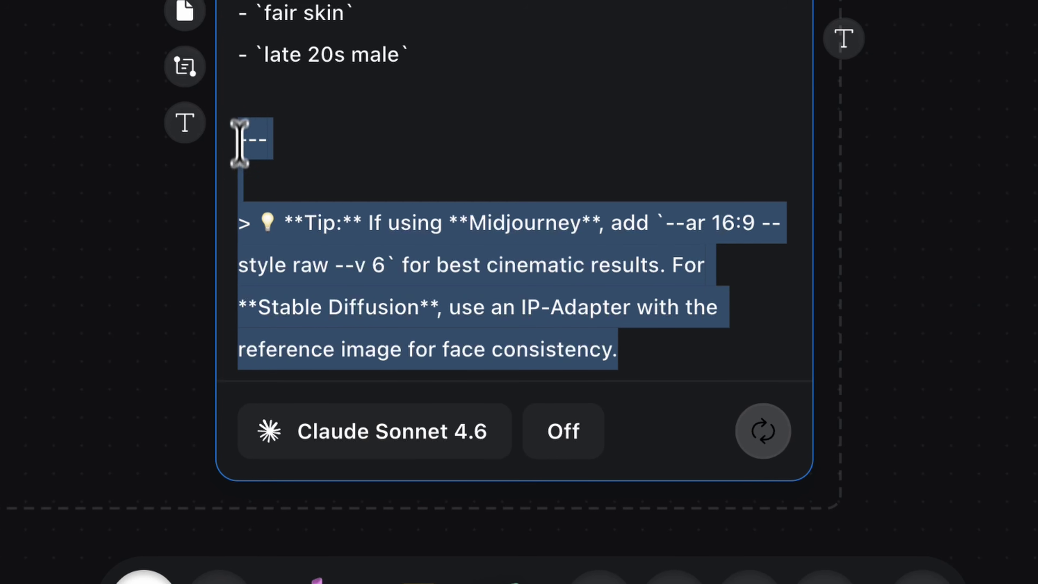
key(BackSpace)
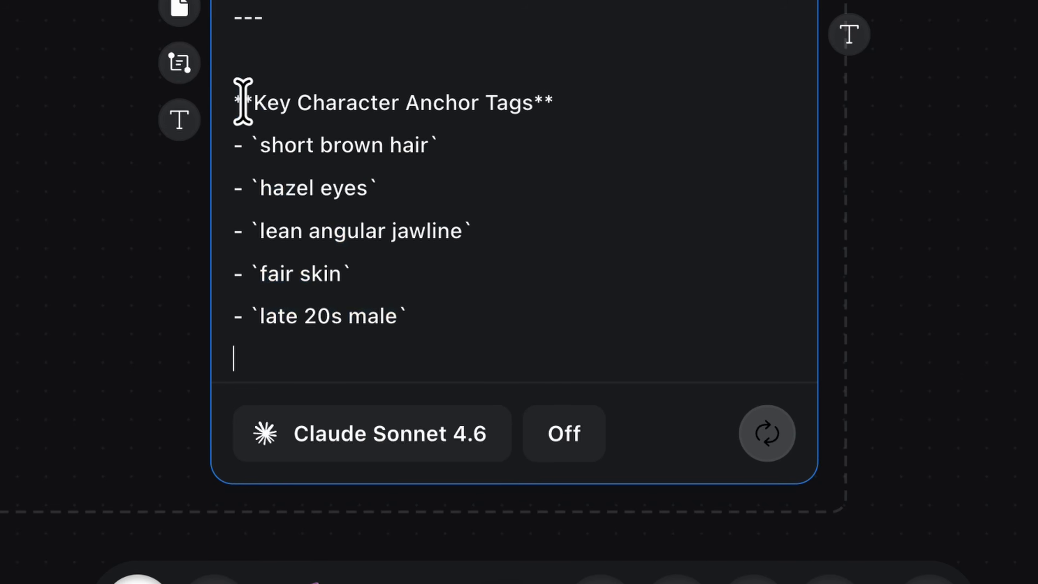
Append "anamorphic lens streaks" to the end of the prompt paragraph in the LLM result.
click(398, 308)
text(anamorphic lens s)
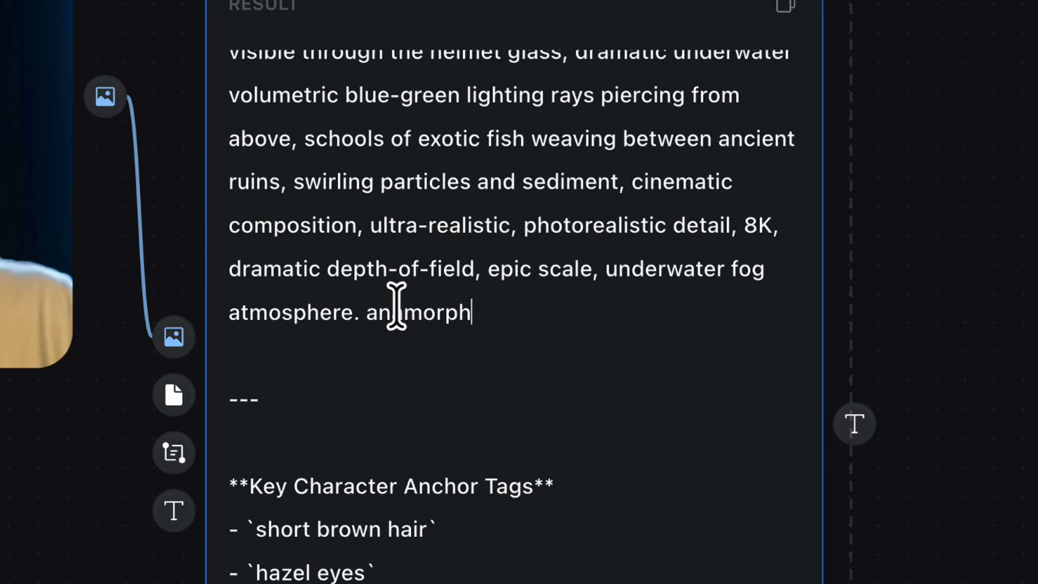
text(treaks)
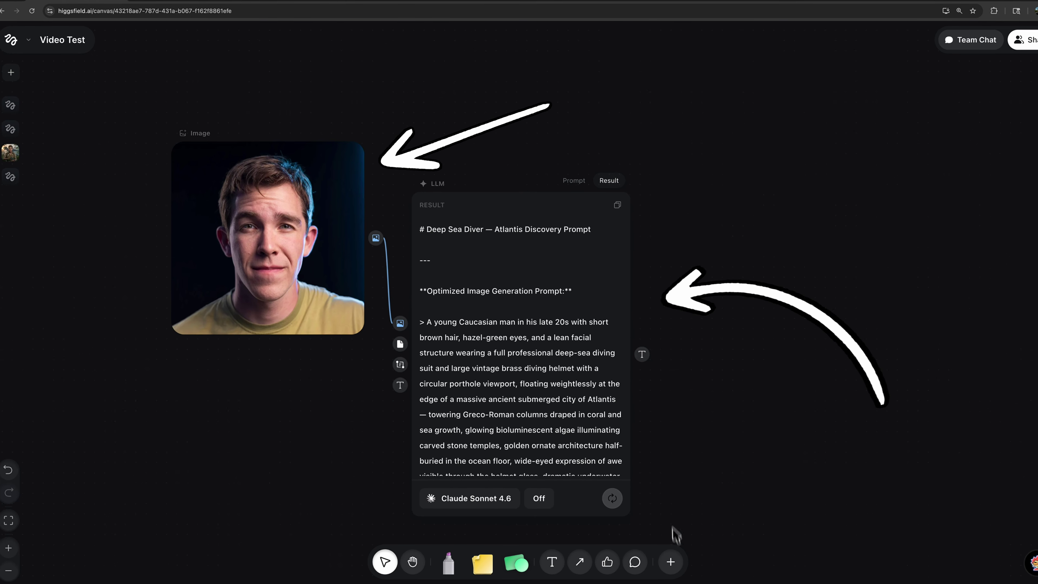
Add an Image Generator node and place it to the right of the LLM node.
click(681, 564)
click(653, 301)
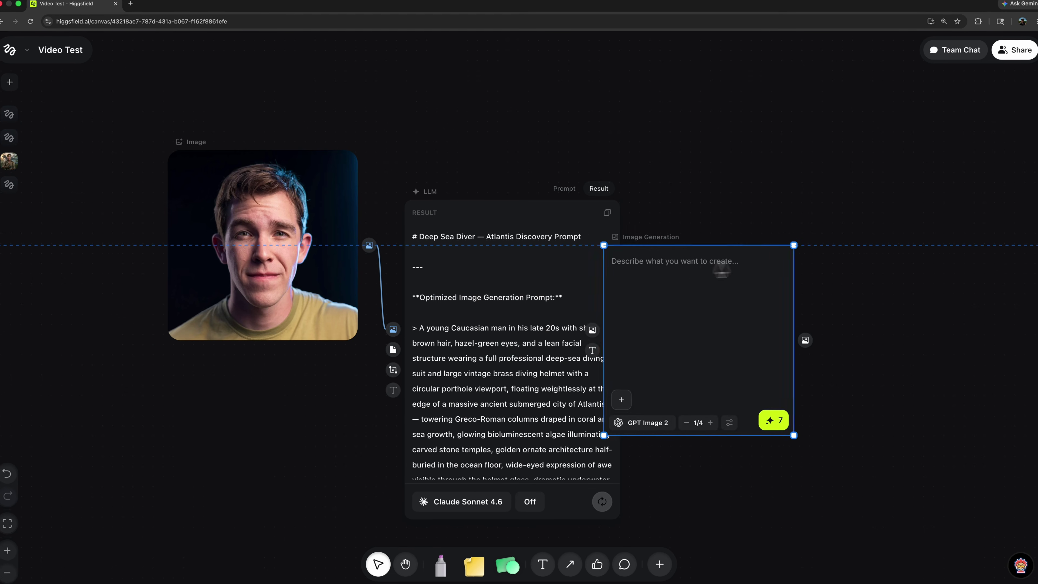
drag(748, 225, 756, 213)
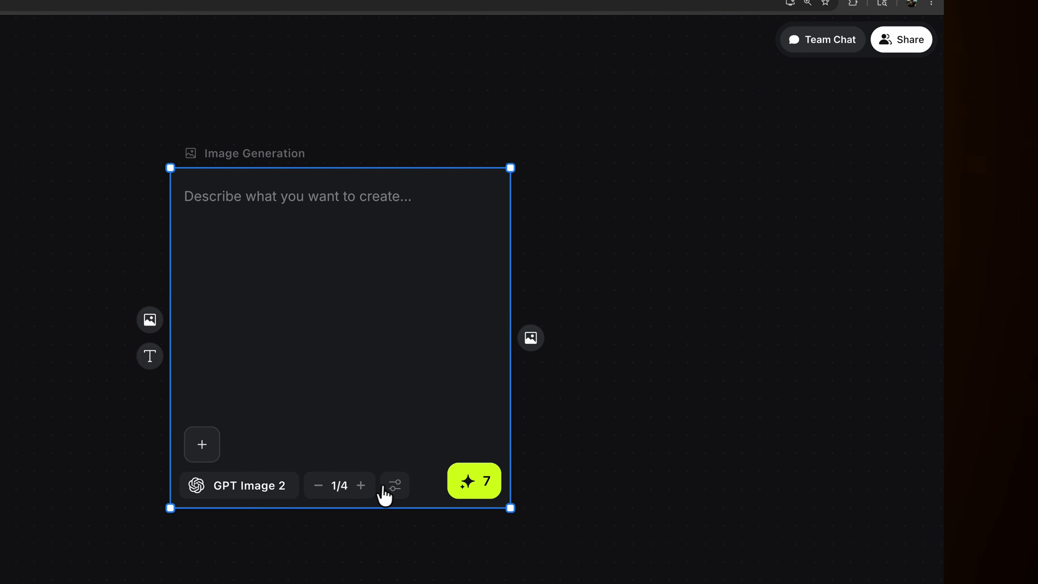
Configure the Image Generation node with the Nano Banana Pro model, 16:9 aspect ratio, 4k resolution and a batch size of 1.
click(384, 488)
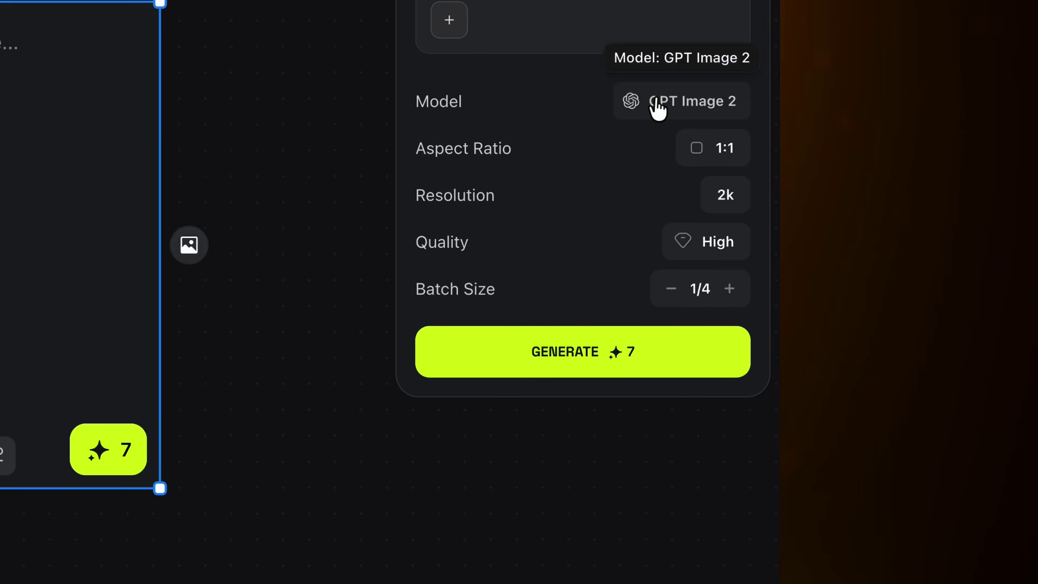
click(865, 236)
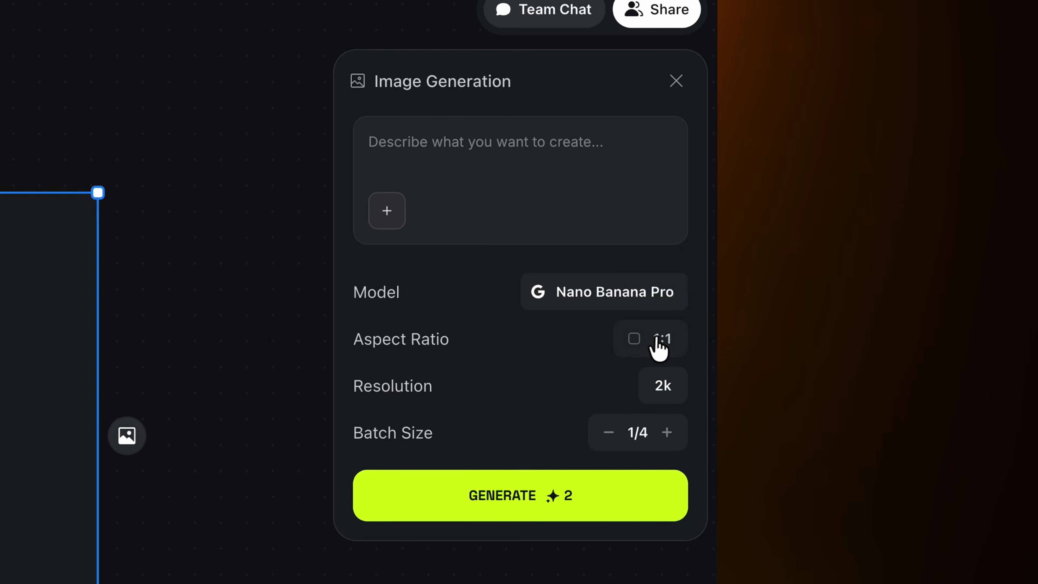
click(655, 339)
click(659, 388)
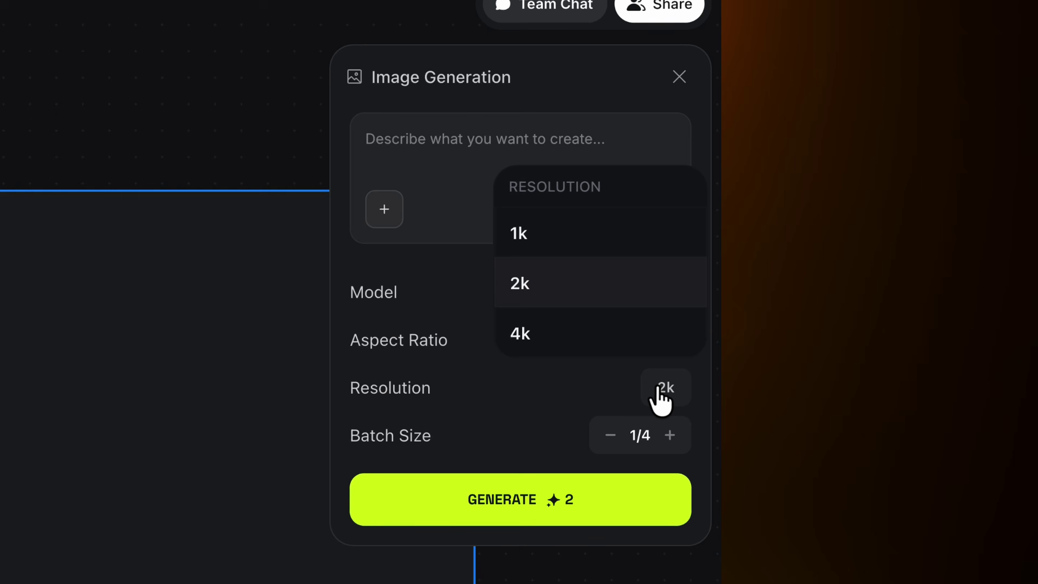
click(593, 352)
click(669, 435)
click(669, 434)
click(670, 435)
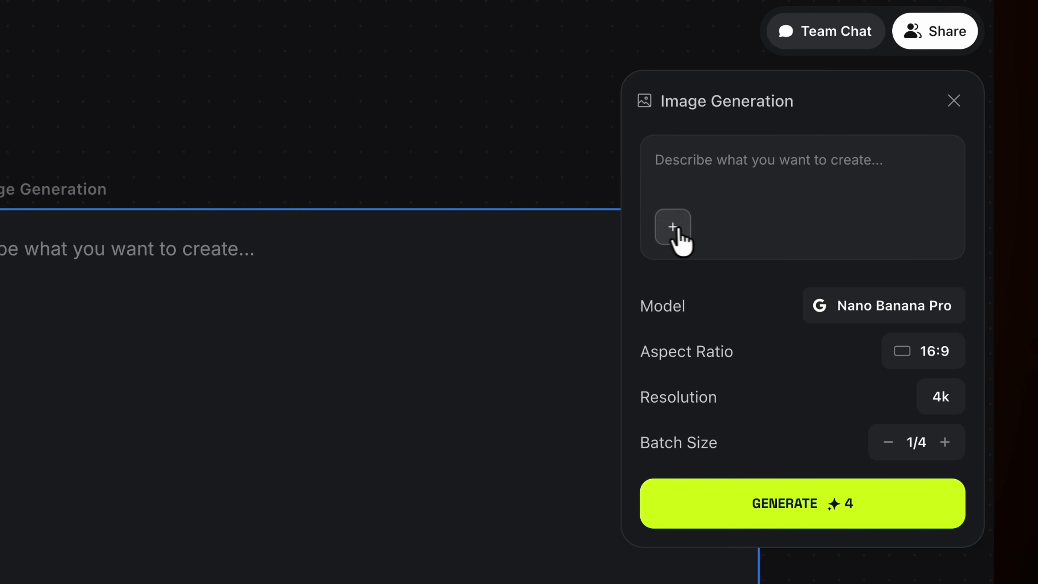
Enter "add a prompt" as the Image Generation node's prompt text.
click(379, 206)
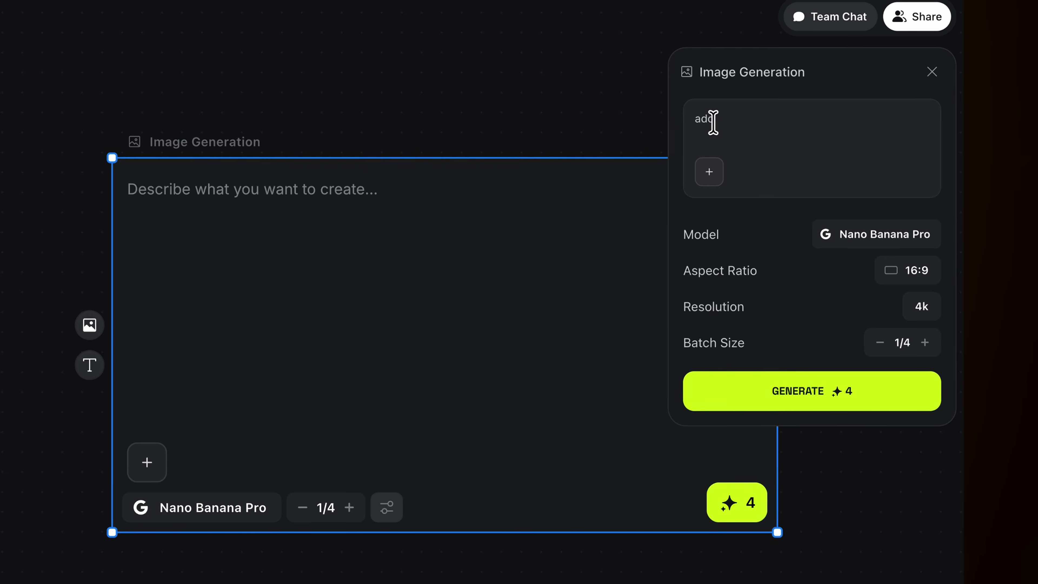
text(a p)
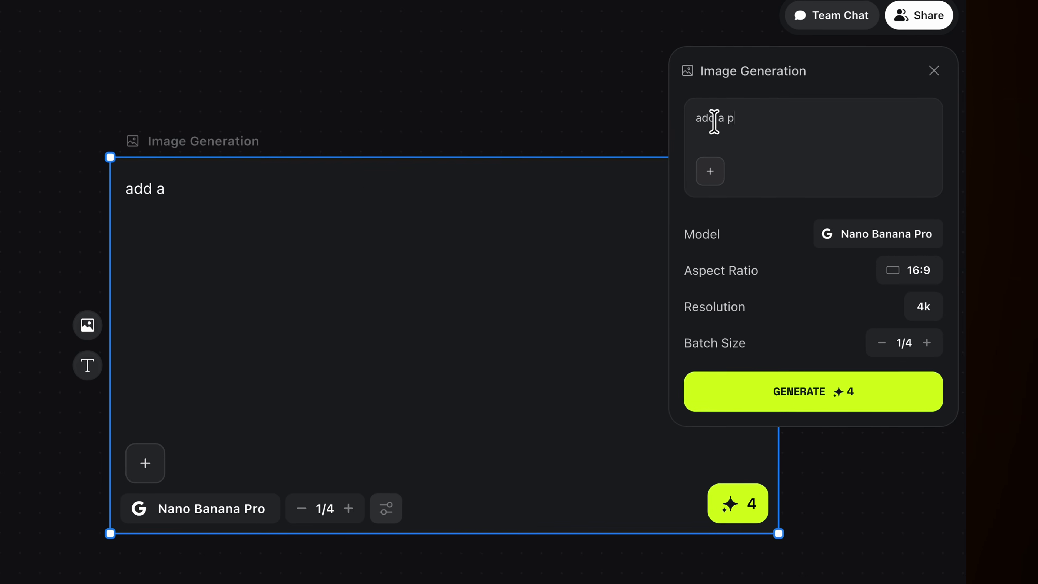
text(rompt)
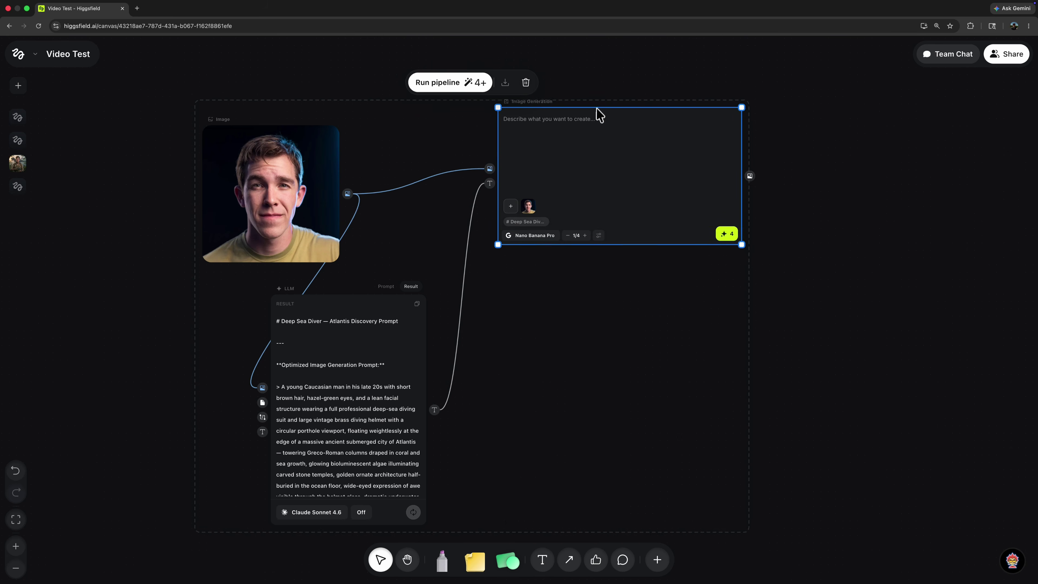
Add a second Image Generator node and align it below the first one.
double_click(564, 241)
click(586, 302)
drag(518, 257, 572, 256)
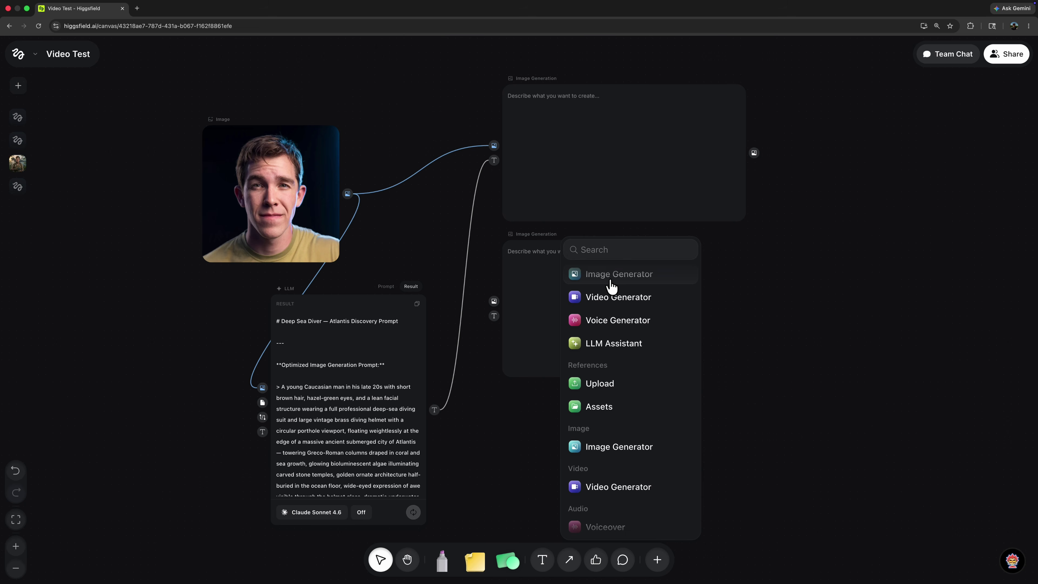
Add a third Image Generator node below the second and give it a tall portrait aspect ratio.
click(612, 288)
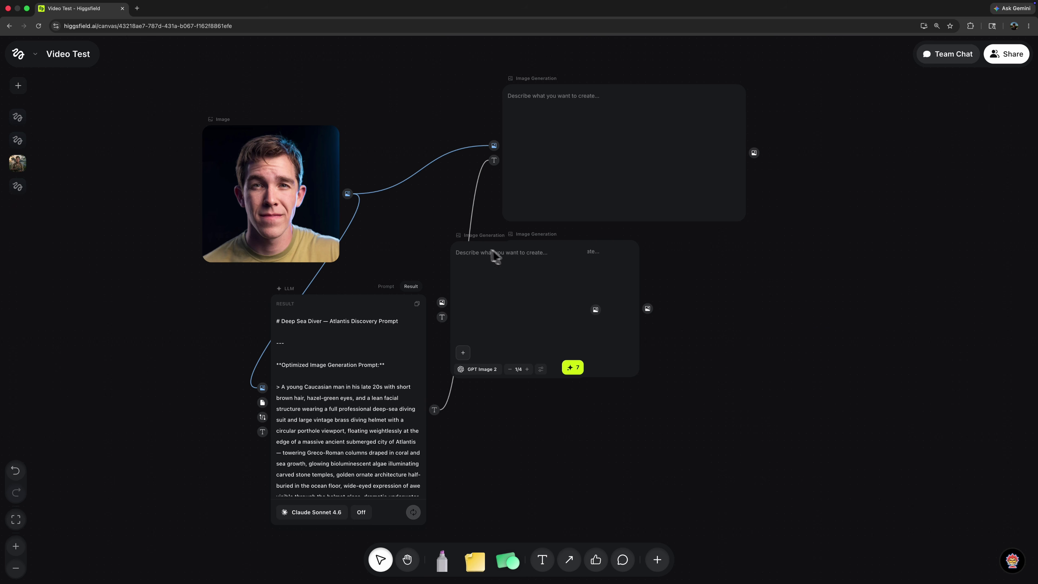
drag(495, 255, 722, 311)
click(709, 423)
click(760, 323)
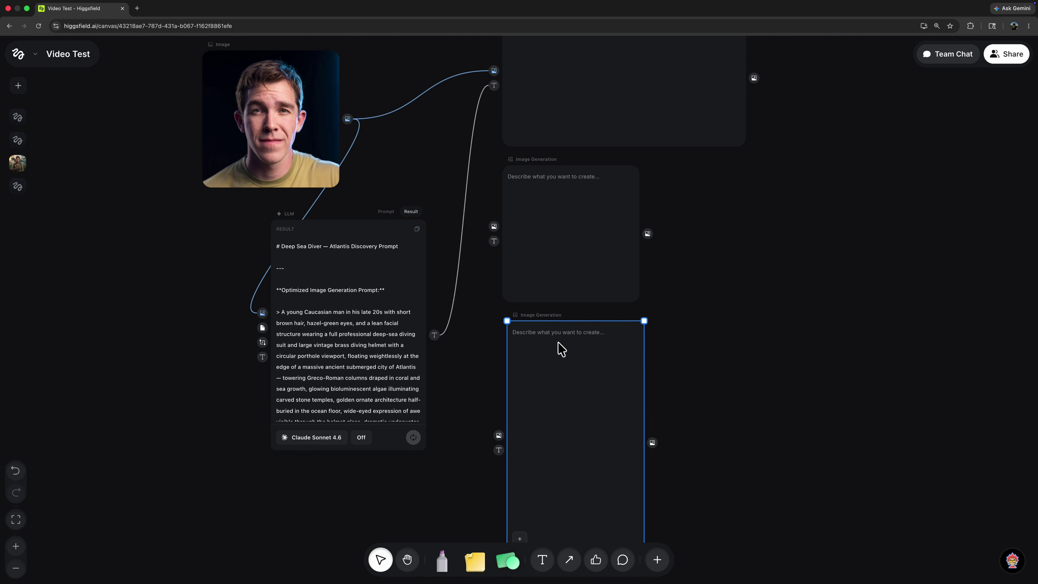
Connect the headshot and the LLM result to the second and third Image Generation nodes, and run the selected pipeline.
scroll(561, 348, down, 3)
drag(395, 169, 521, 270)
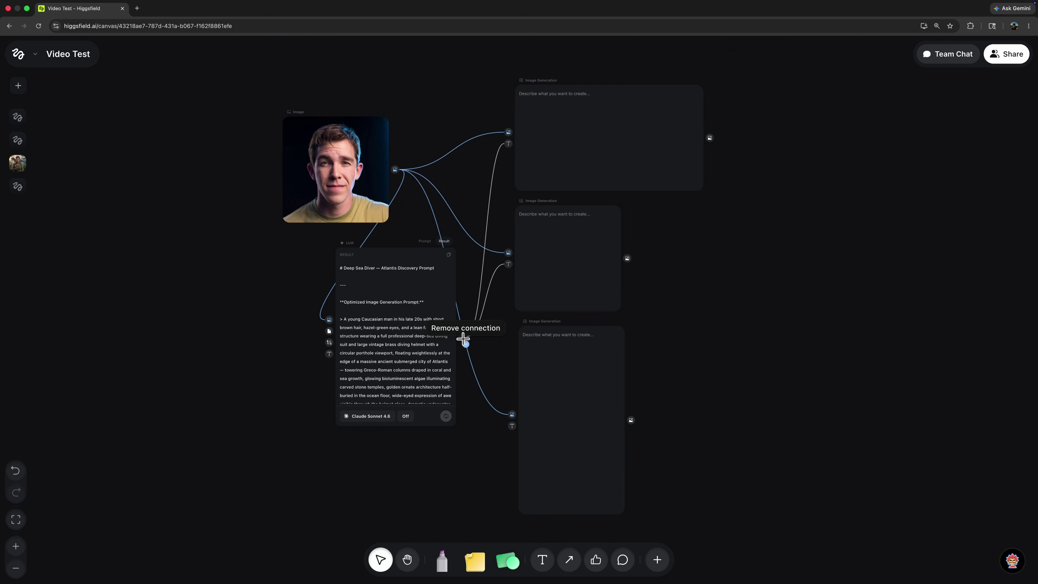
drag(413, 183, 278, 107)
click(435, 52)
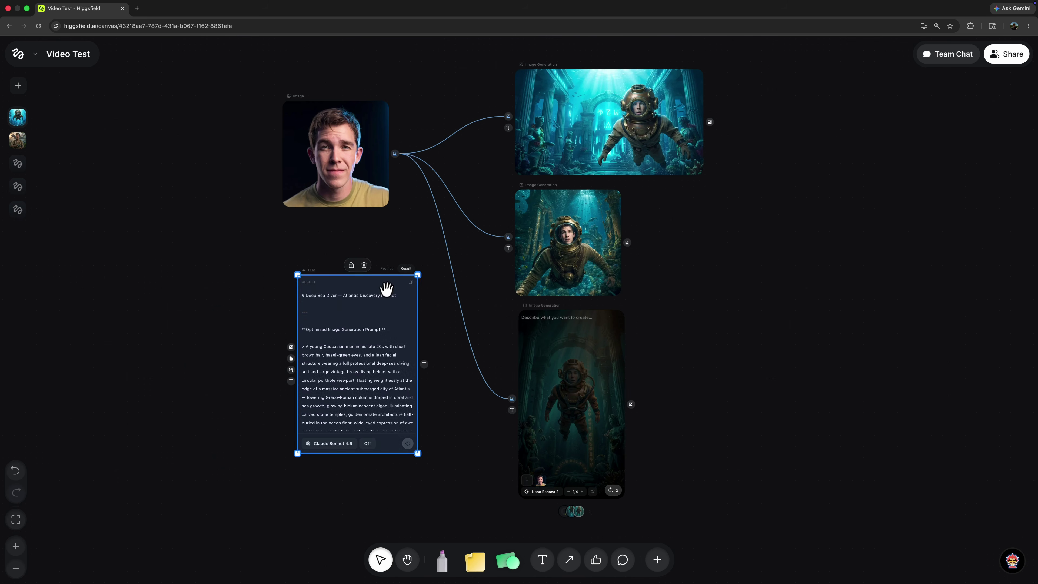
Move the LLM node away from the workflow and add a Prompt node containing the copied Atlantis deep-sea-diver prompt.
drag(387, 286, 133, 284)
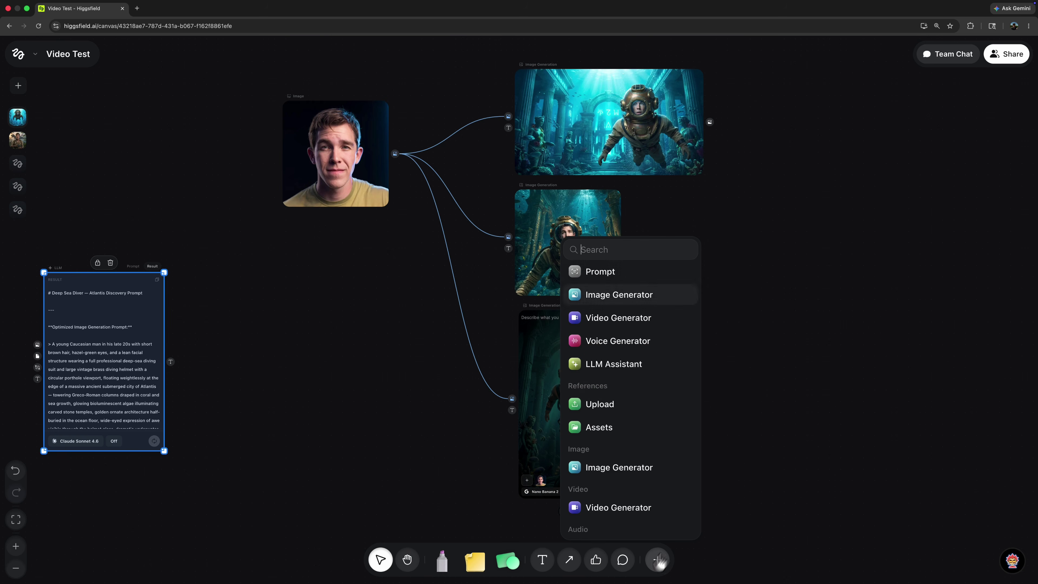
click(600, 272)
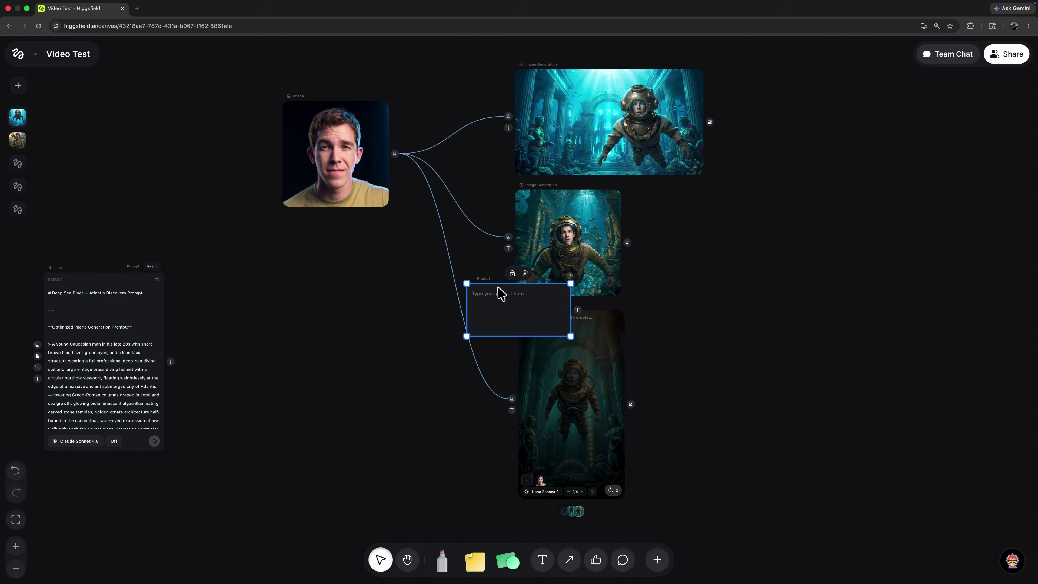
click(501, 293)
key(ctrl+v)
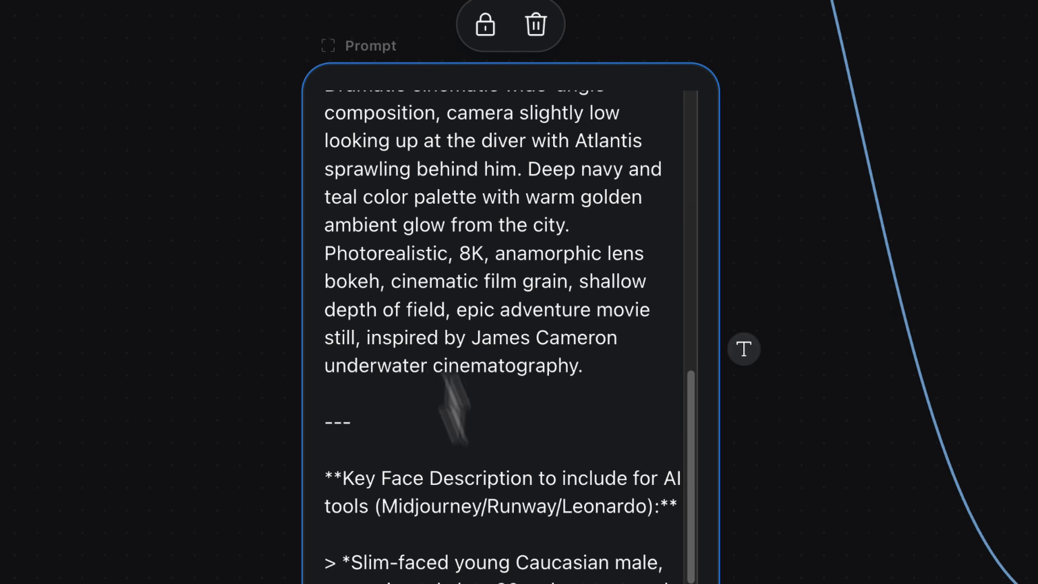
scroll(499, 482, up, 10)
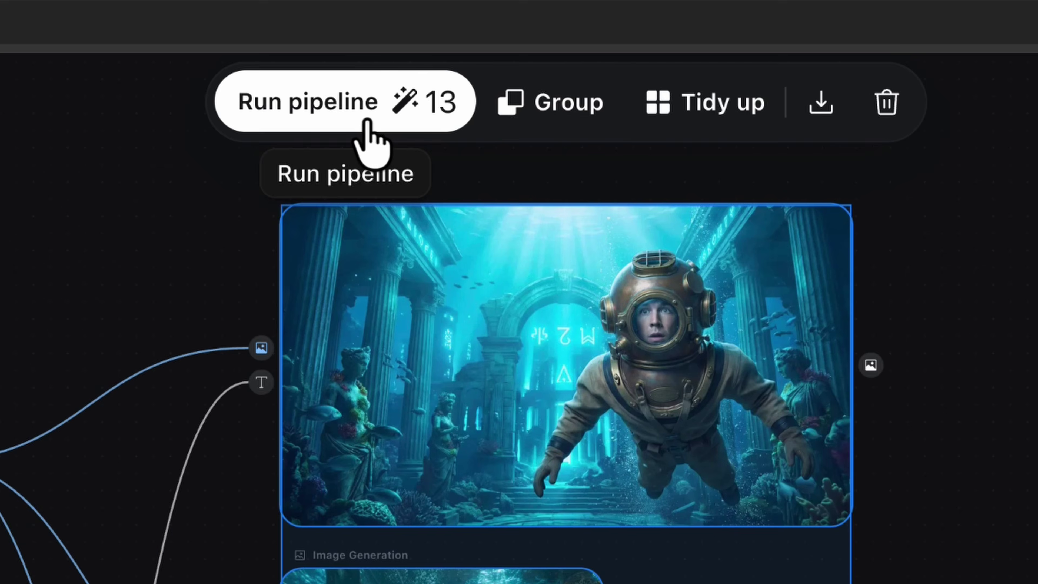
Run the pipeline for the Image Generation nodes fed by the headshot and the Prompt node.
click(366, 119)
drag(667, 452, 703, 124)
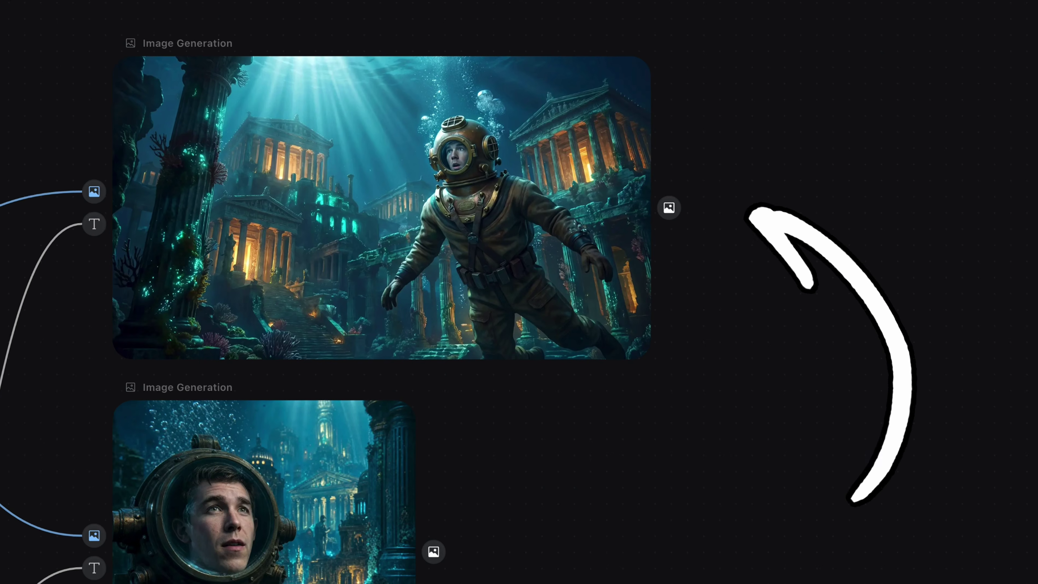
Add a Video Generator node and connect the wide diver image to its image input.
click(668, 208)
click(715, 293)
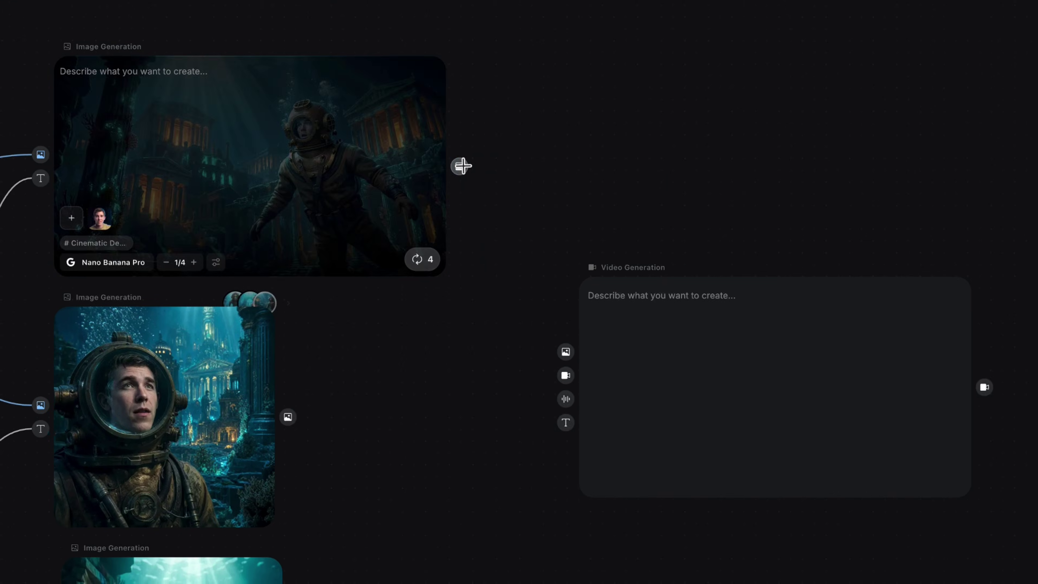
drag(459, 165, 565, 352)
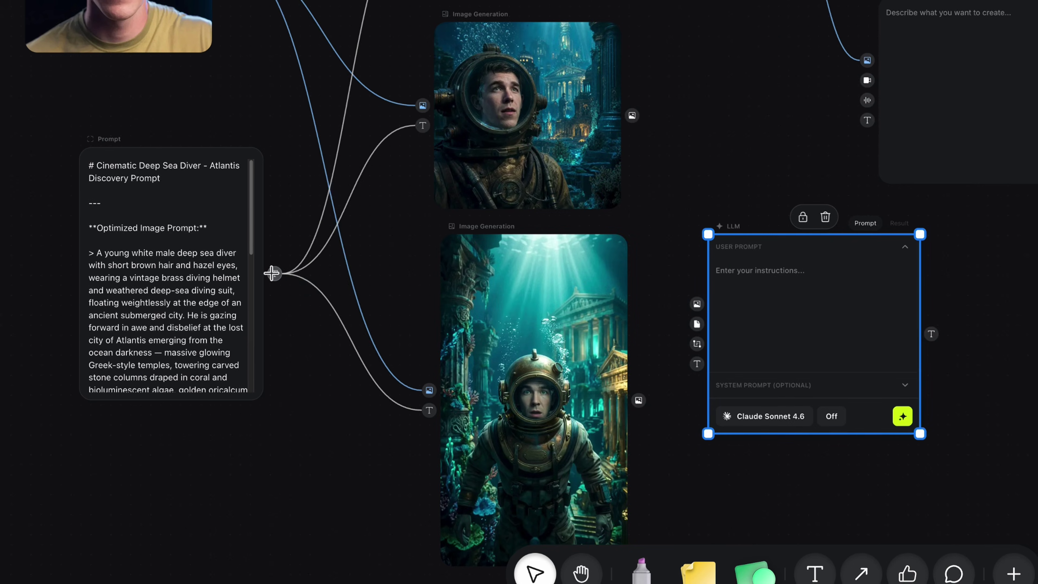
Connect the Prompt node to the new LLM node's text input and start writing its user prompt.
drag(371, 291, 698, 364)
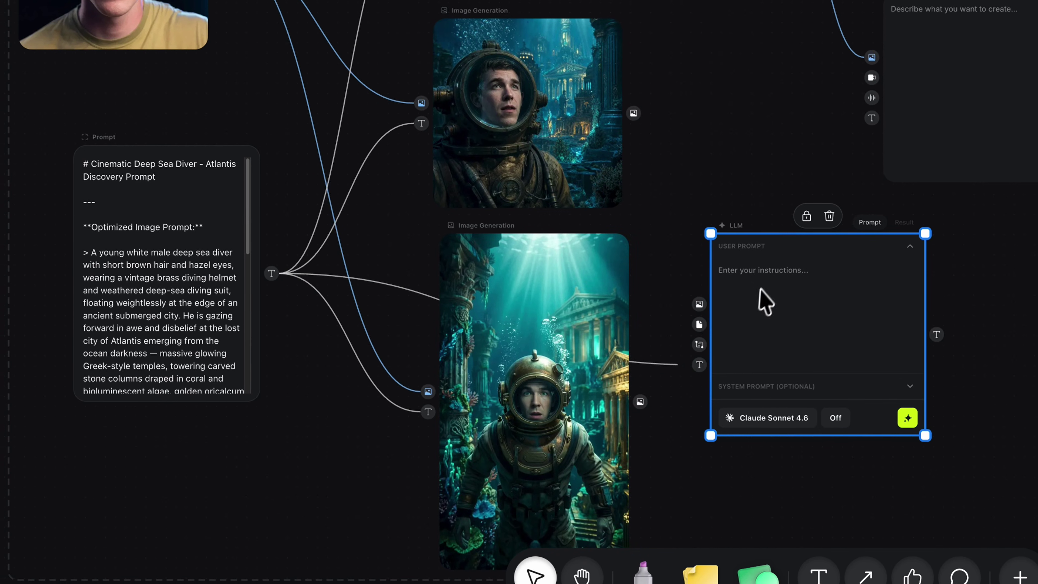
text(Cre)
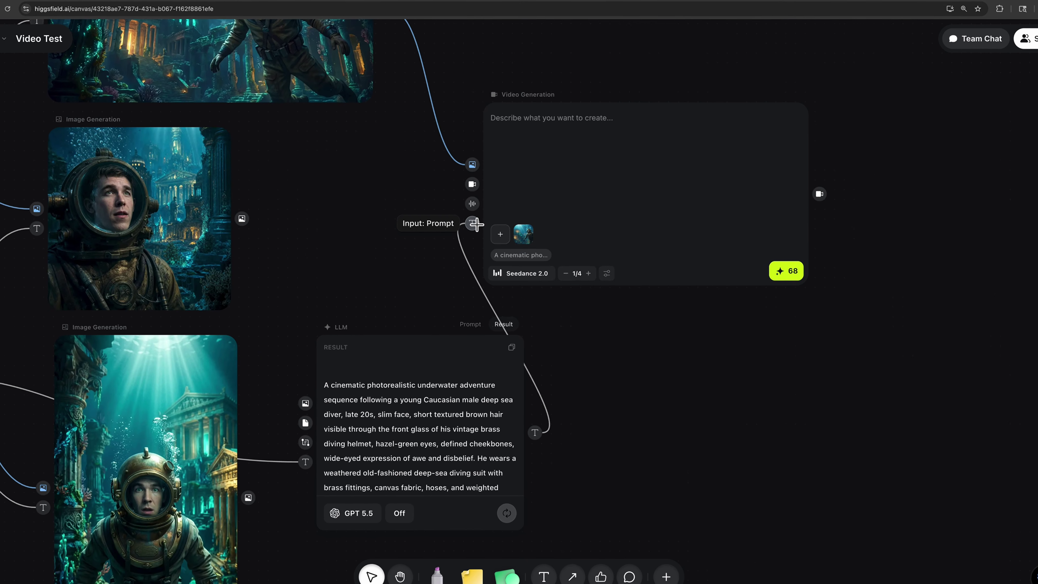
Generate the Seedance 2.0 video from the connected diver image and LLM prompt, and play it.
click(778, 272)
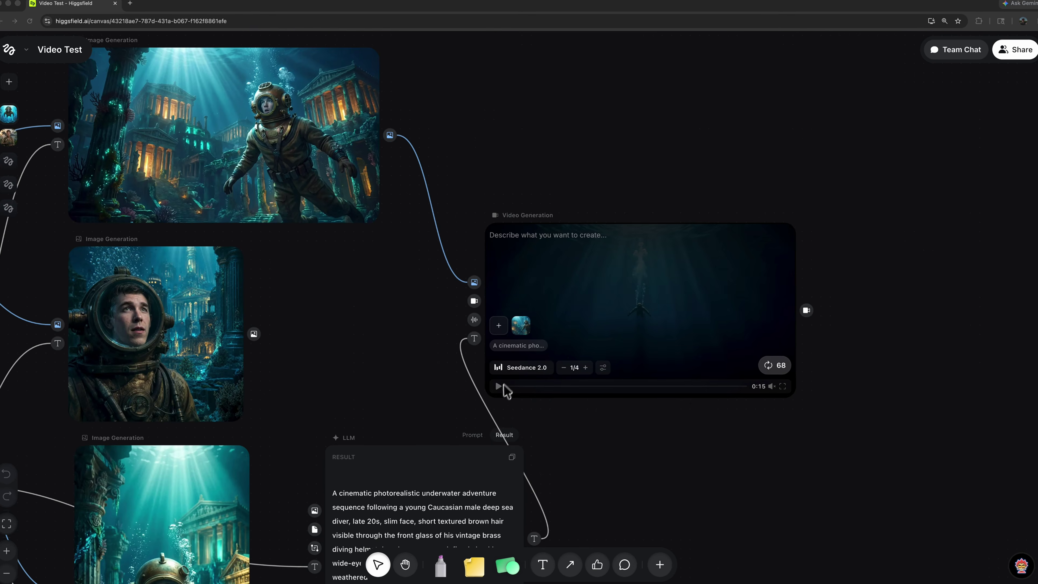
click(498, 390)
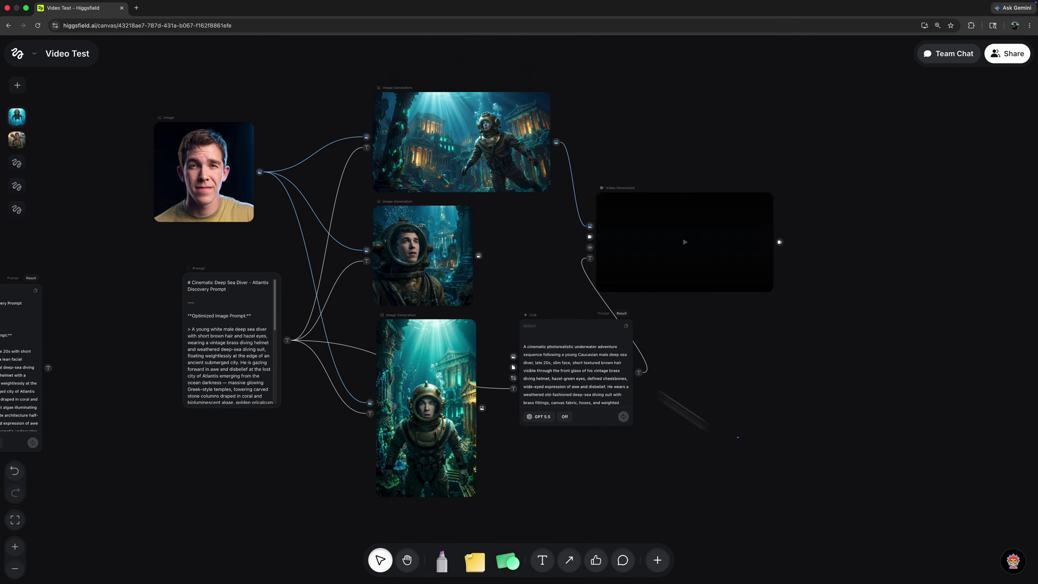
Select all nodes of the image and video workflow and group them.
drag(743, 439, 209, 109)
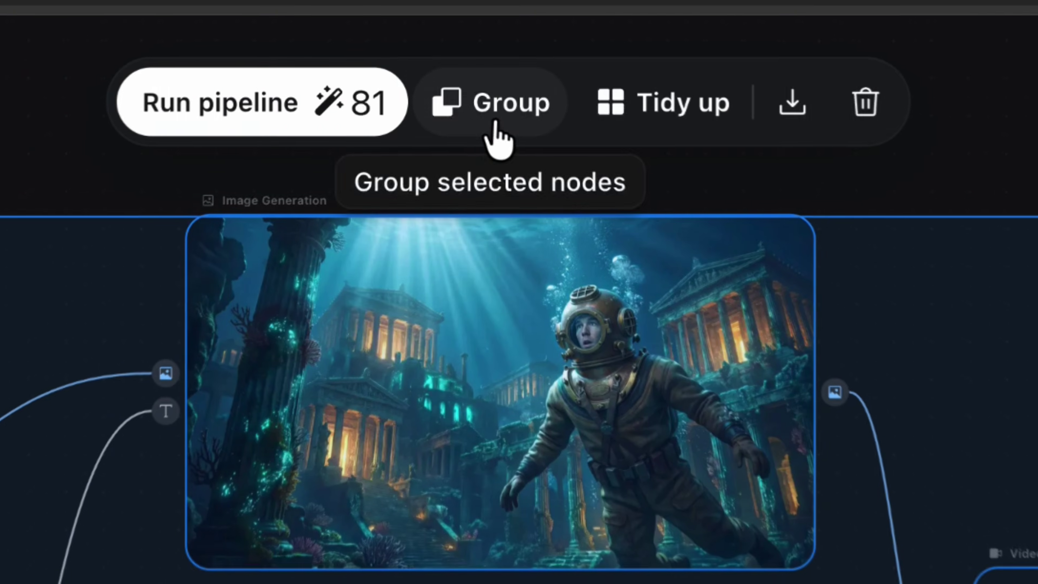
click(458, 55)
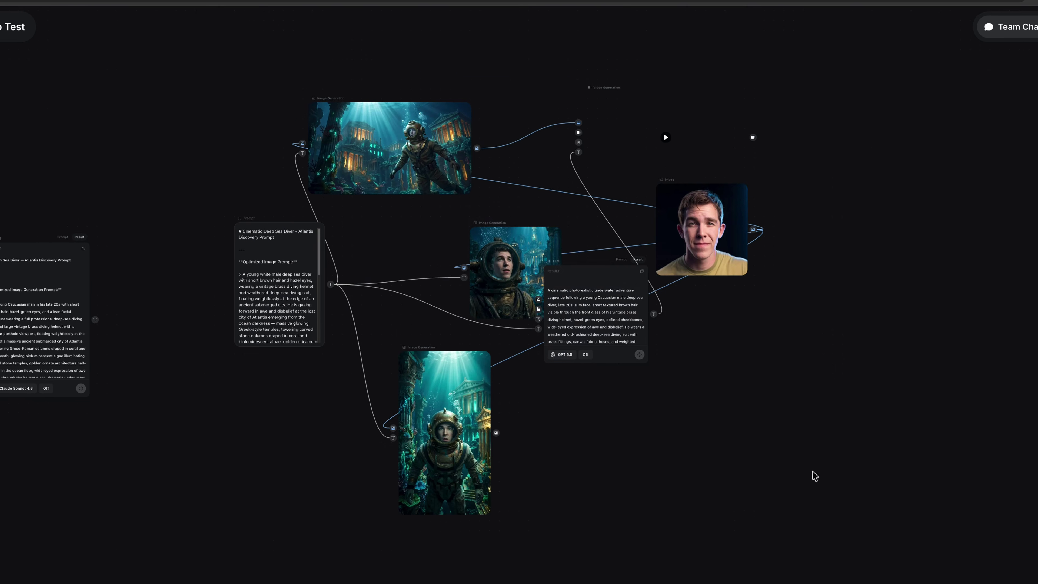
Tidy up the scattered workflow nodes into an orderly layout.
drag(830, 494, 285, 125)
click(541, 53)
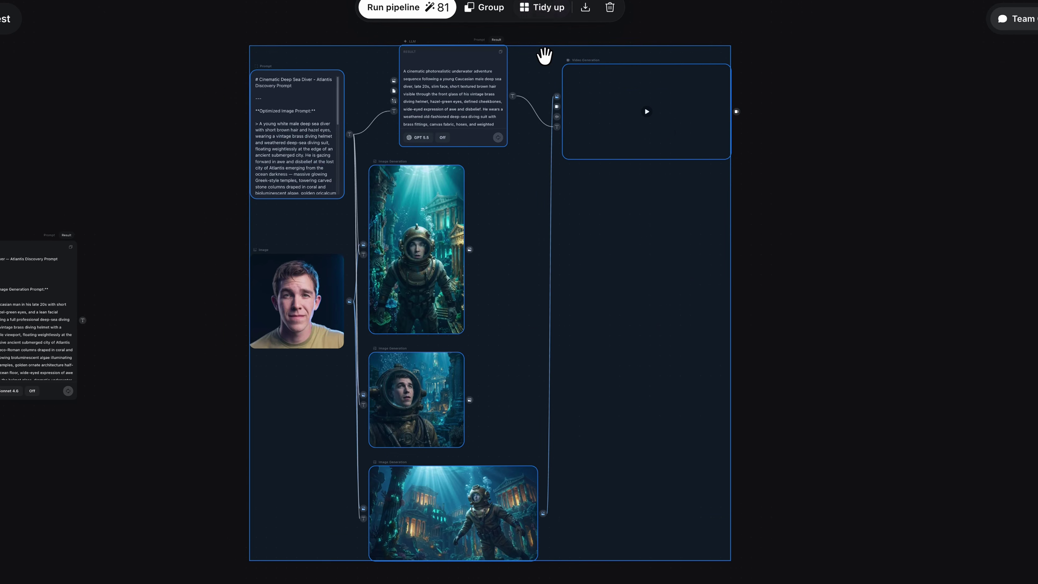
click(828, 312)
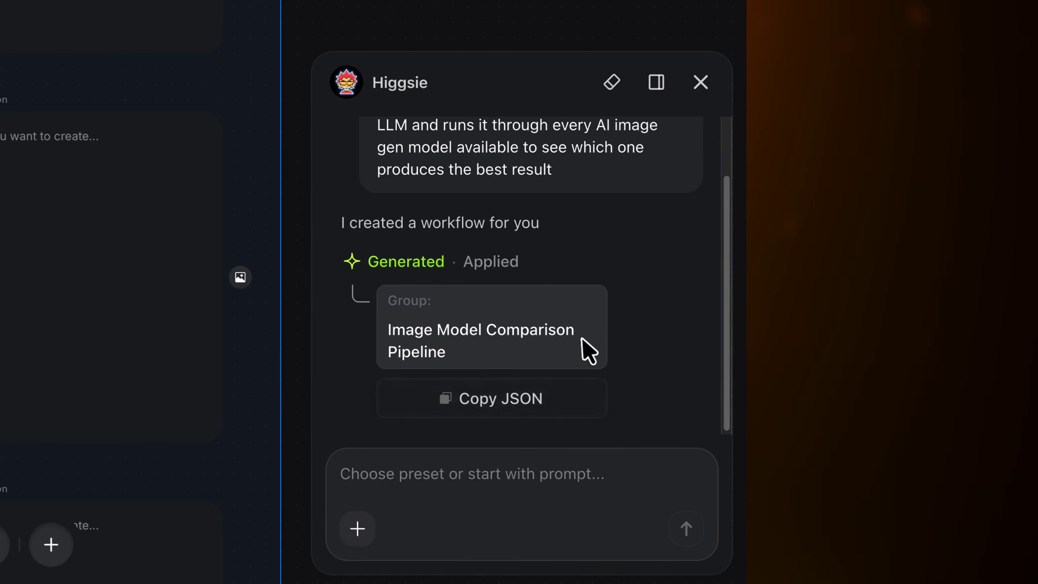
Replace the placeholder text in the Image Model Comparison Pipeline's concept Prompt node with an idea for a cowboy riding a seahorse.
scroll(600, 341, up, 2)
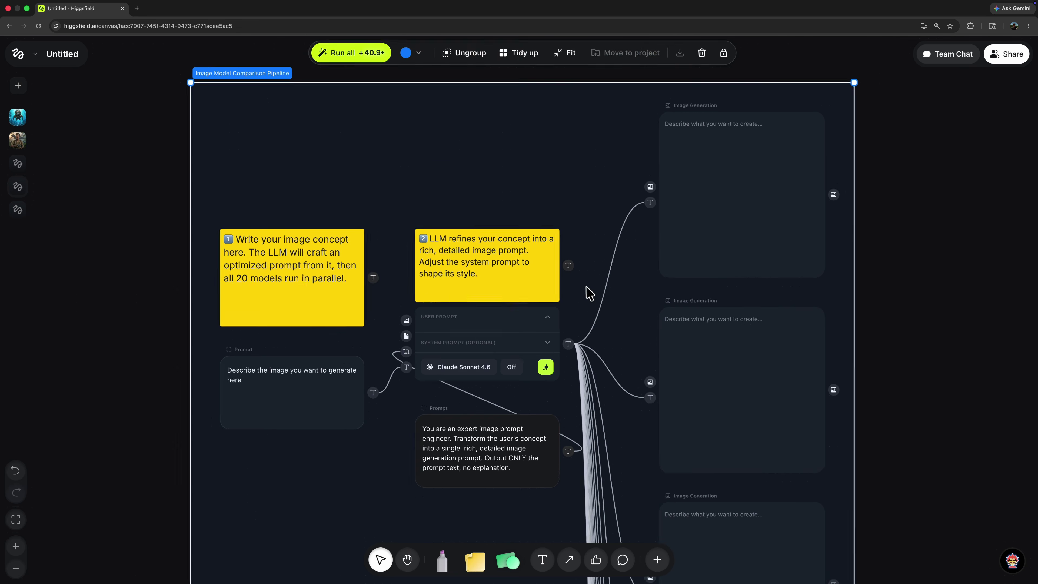
scroll(589, 293, down, 5)
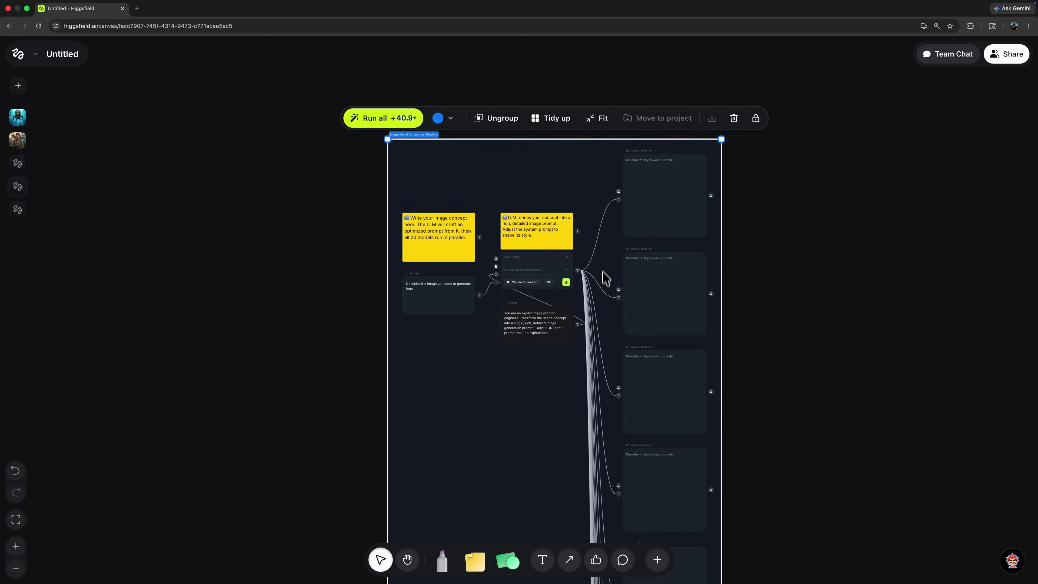
scroll(604, 276, down, 4)
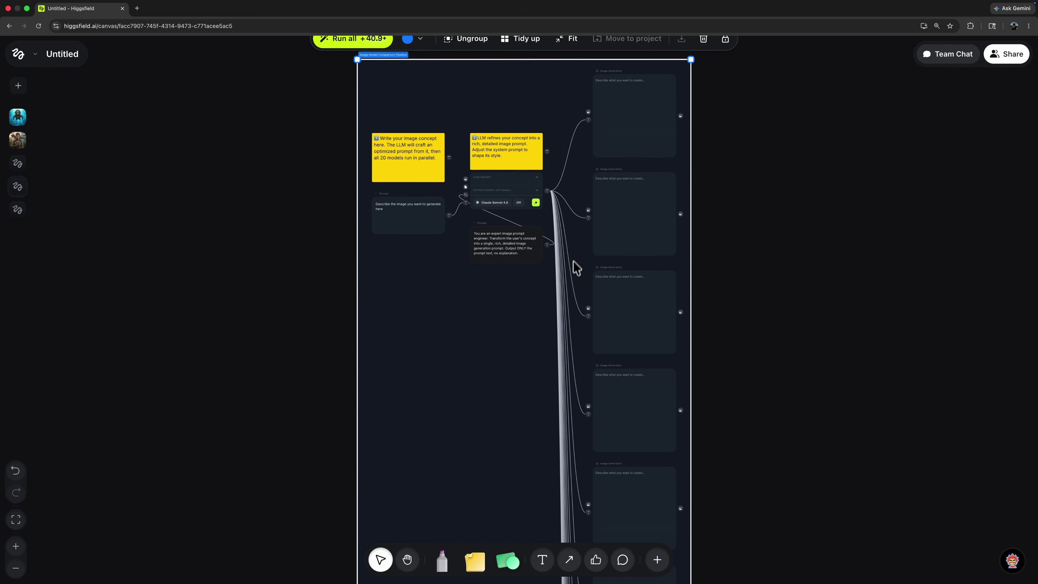
scroll(577, 268, down, 5)
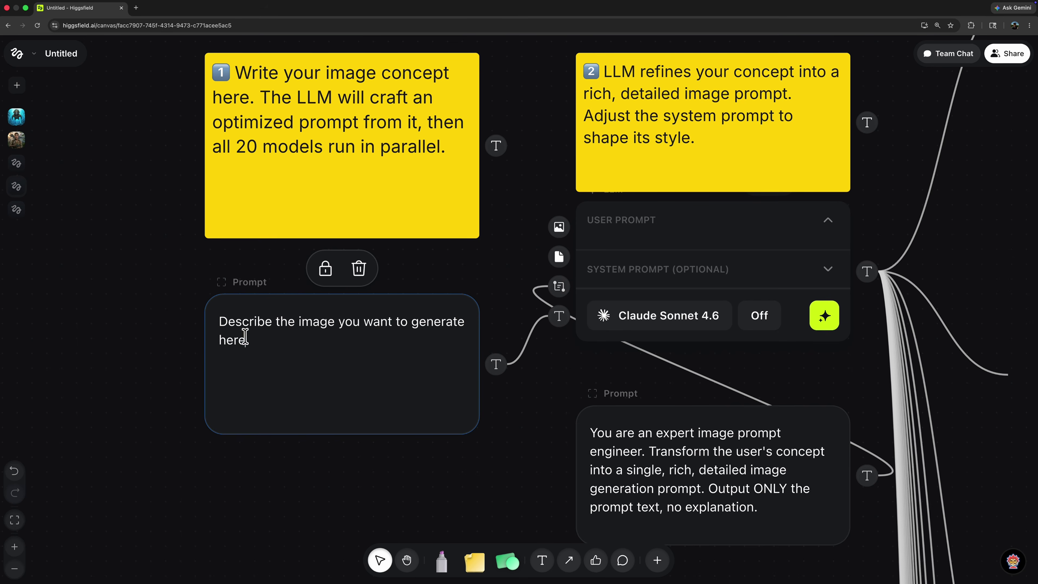
drag(241, 341, 223, 319)
click(333, 357)
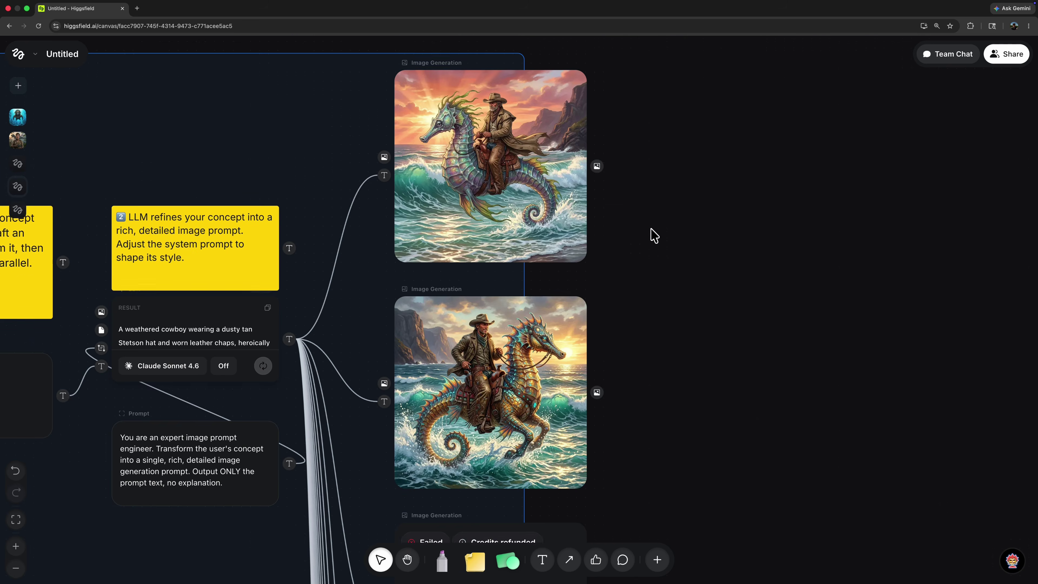
Compare the cowboy-and-seahorse images generated by the different models in the comparison pipeline.
scroll(654, 235, down, 20)
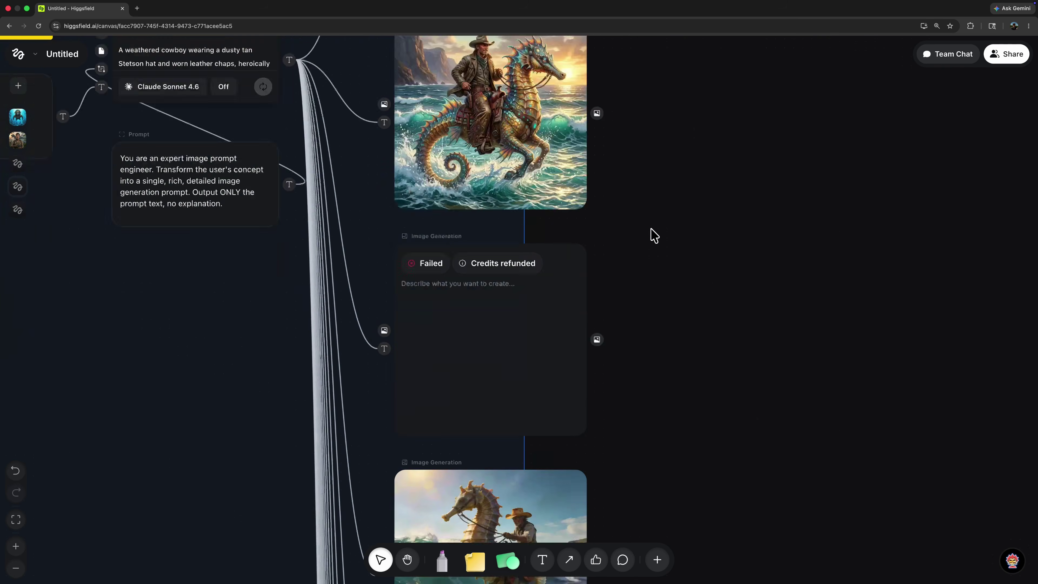
scroll(654, 235, down, 15)
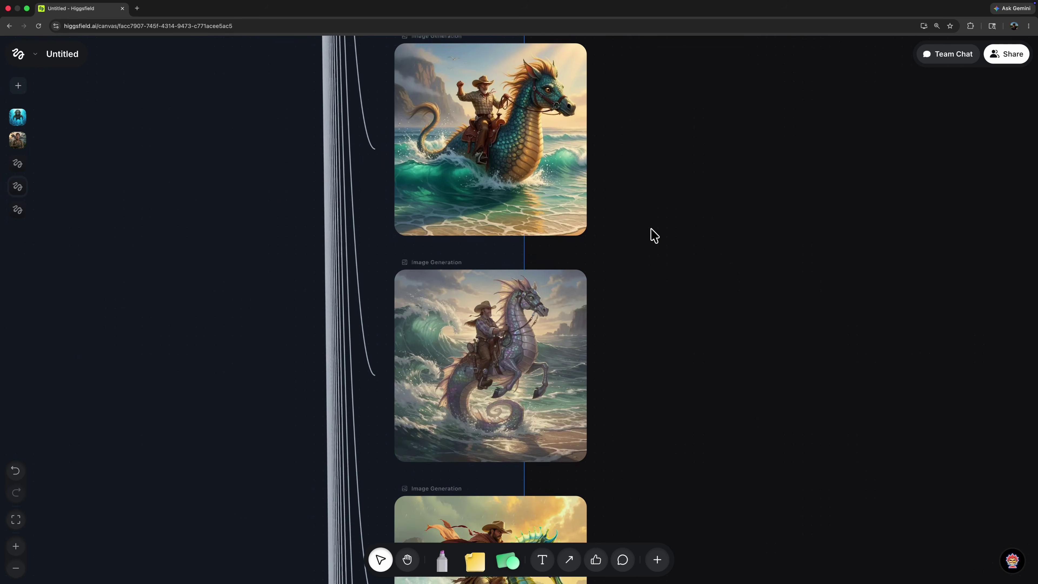
scroll(654, 235, down, 10)
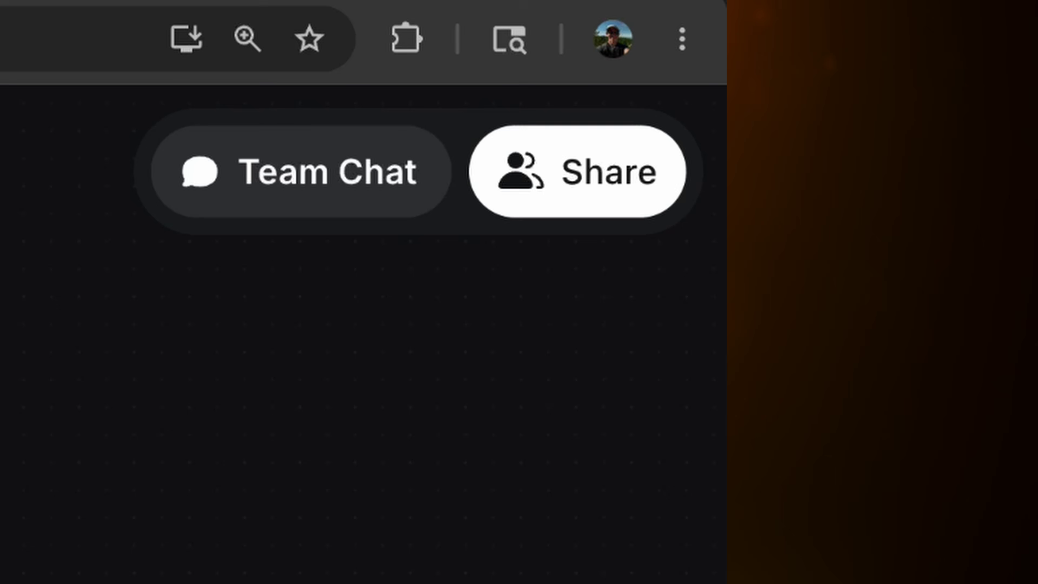
Open the canvas sharing options and leave a sticky note reading "Check this out" beside the portrait diver image.
click(531, 195)
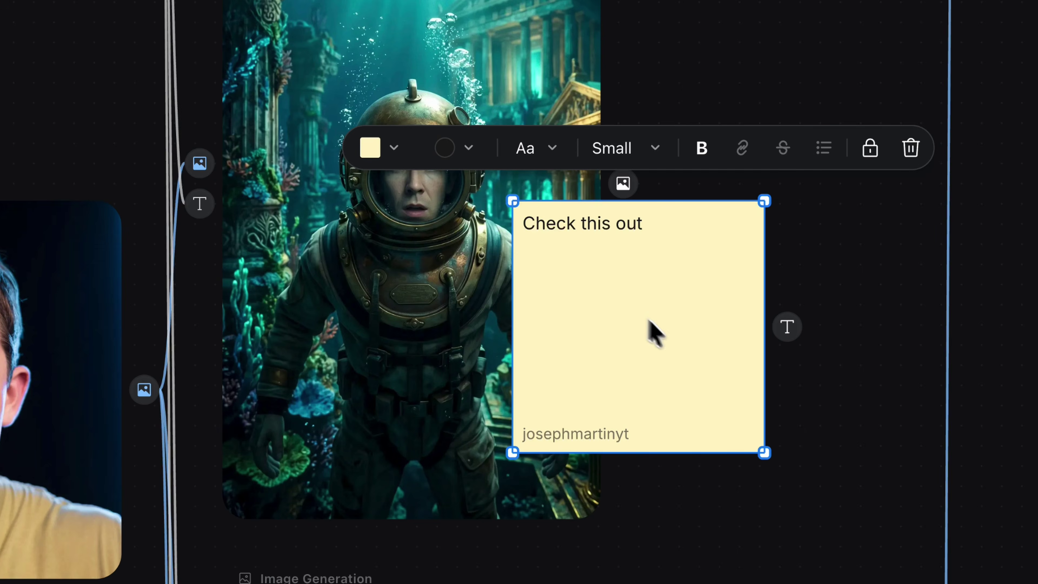
click(897, 421)
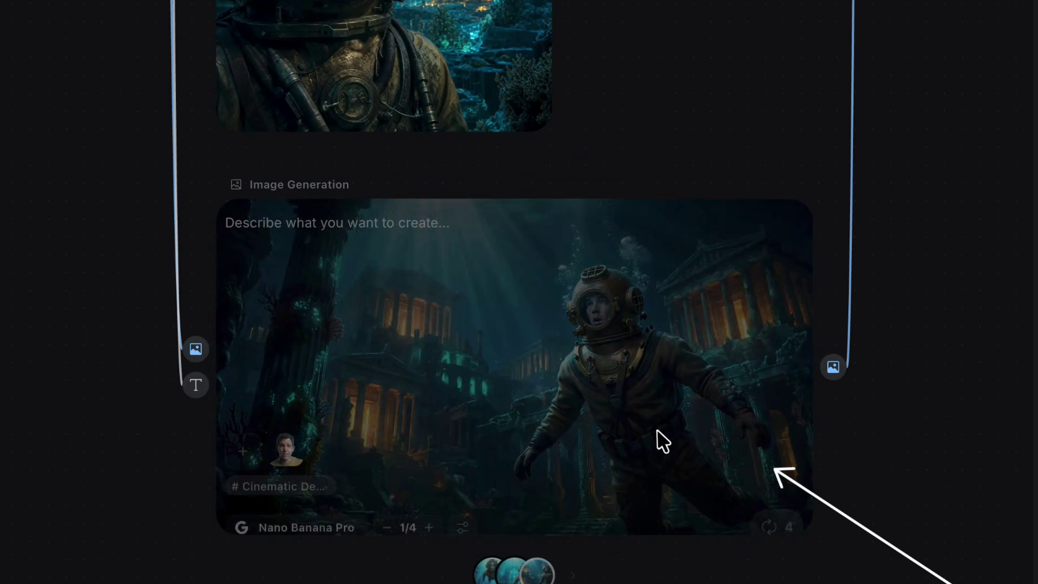
Examine the wide and portrait diver images and the settings of their Image Generation nodes.
click(655, 441)
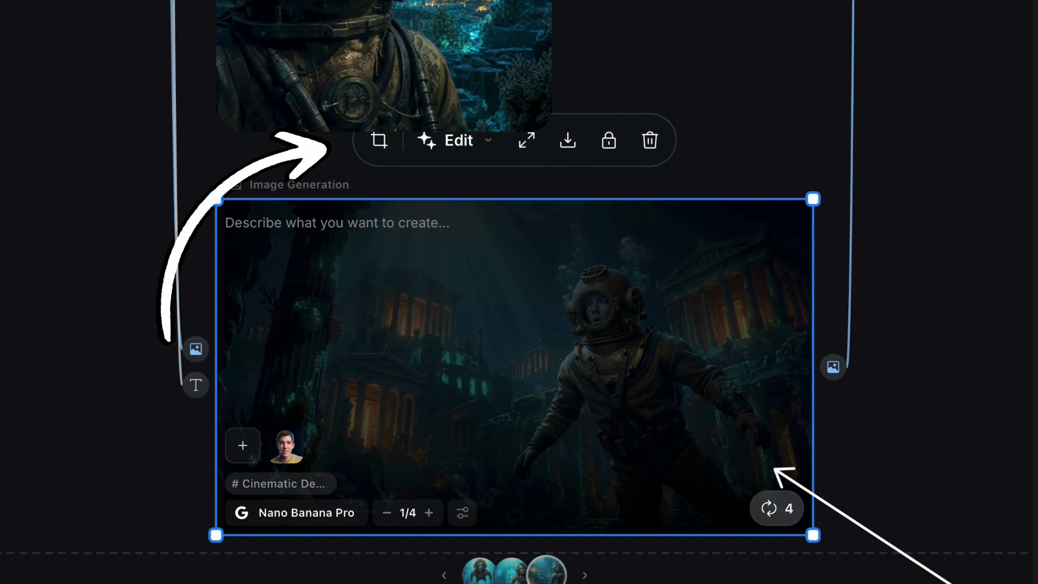
click(582, 403)
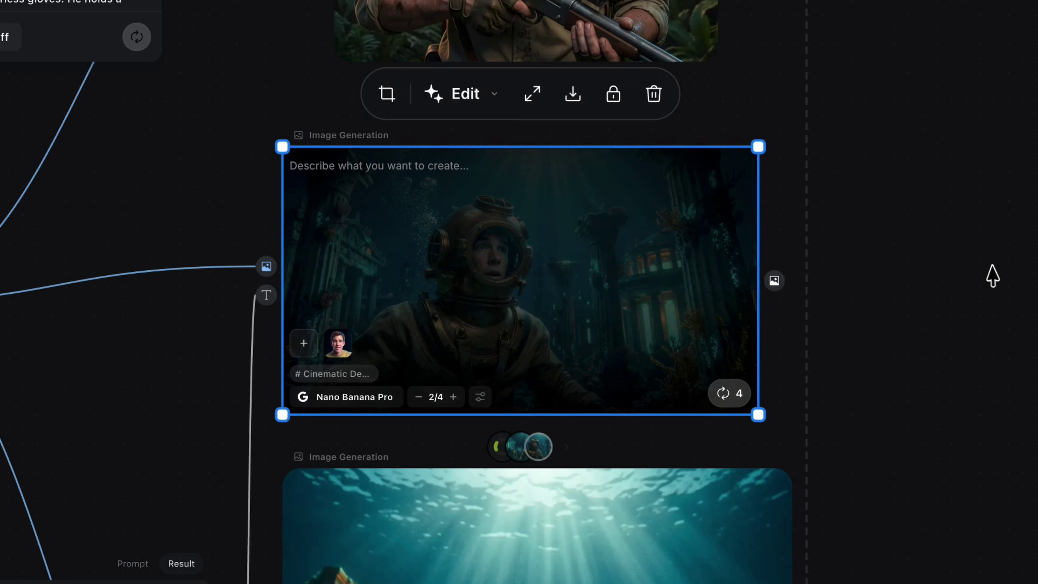
click(992, 276)
scroll(707, 304, down, 2)
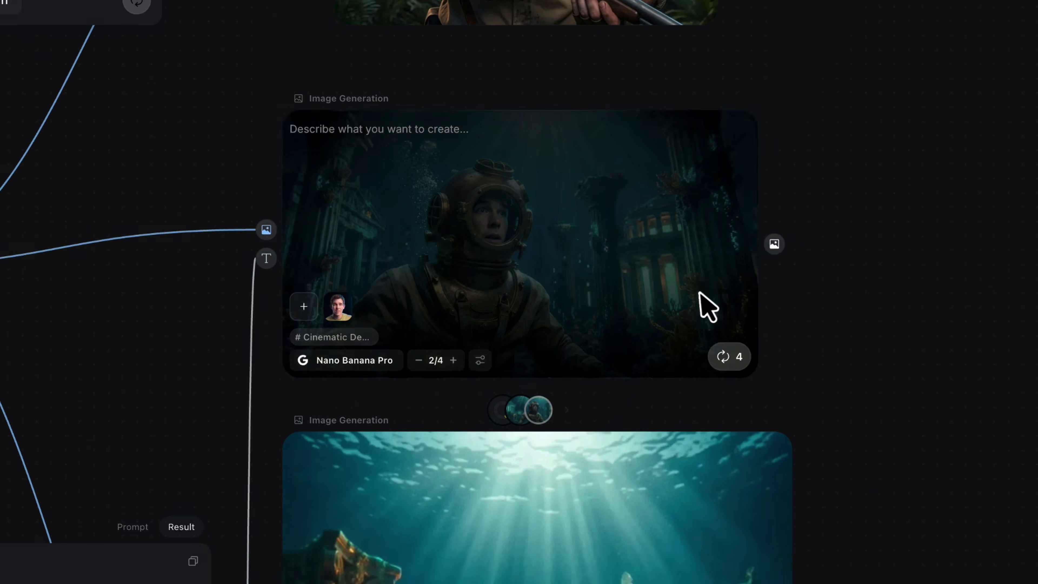
scroll(707, 304, up, 2)
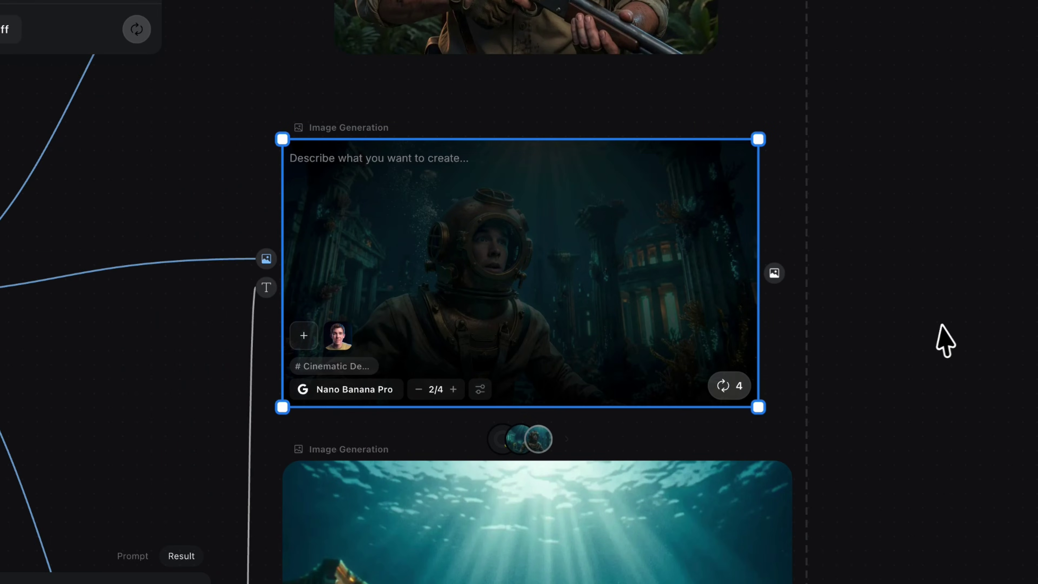
click(946, 341)
scroll(940, 339, down, 2)
click(640, 246)
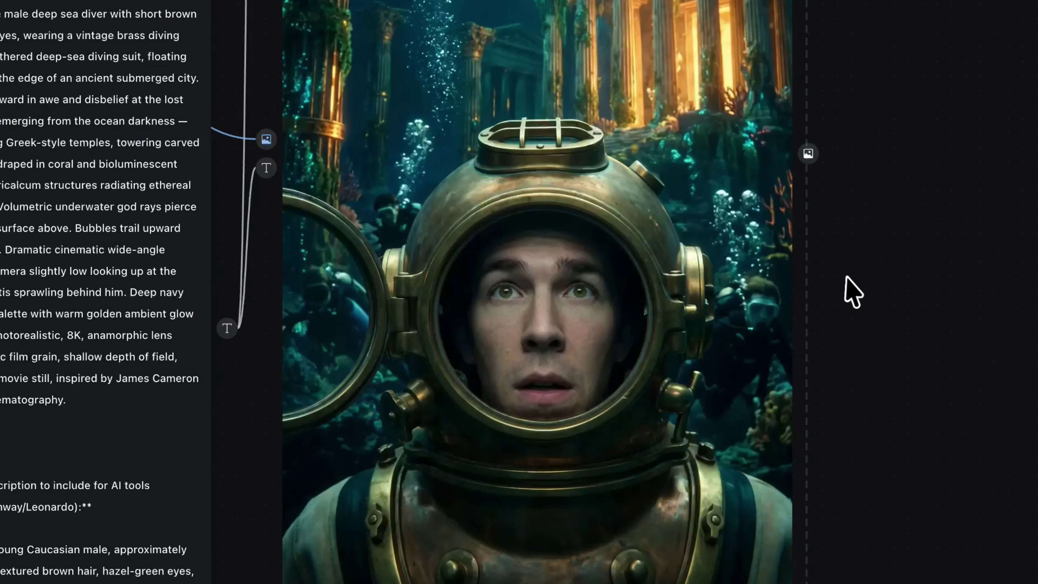
Inspect the dinosaur-hunter Image Generation node and the LLM prompt connected to it.
scroll(842, 282, up, 20)
scroll(840, 284, down, 9)
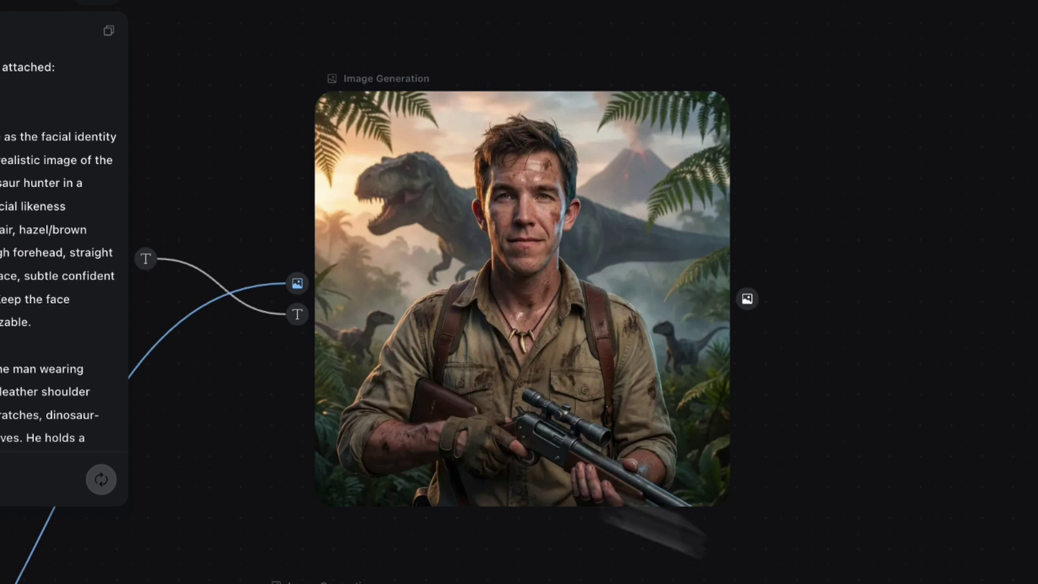
click(482, 290)
click(899, 450)
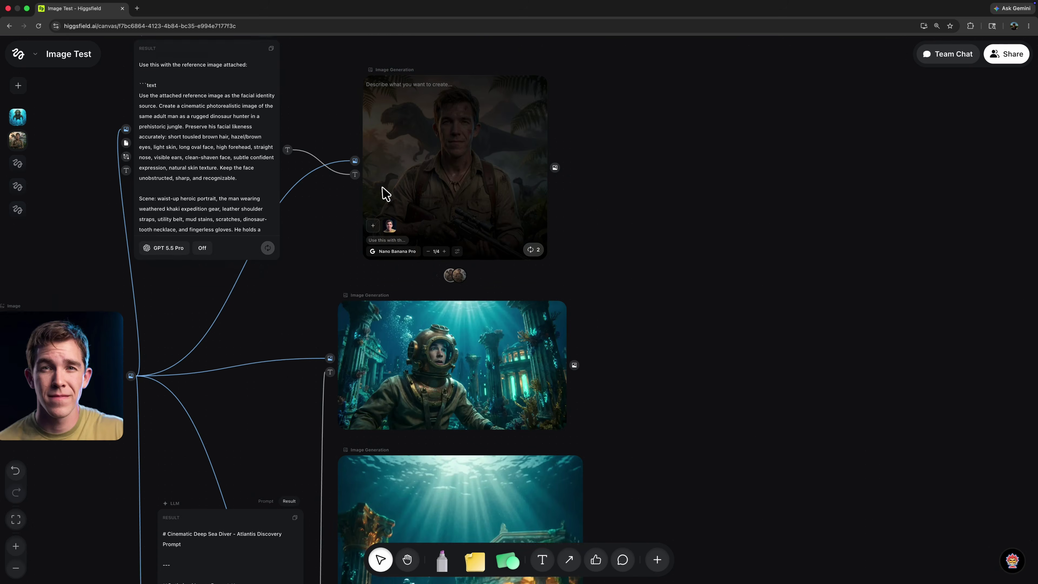
scroll(440, 417, up, 3)
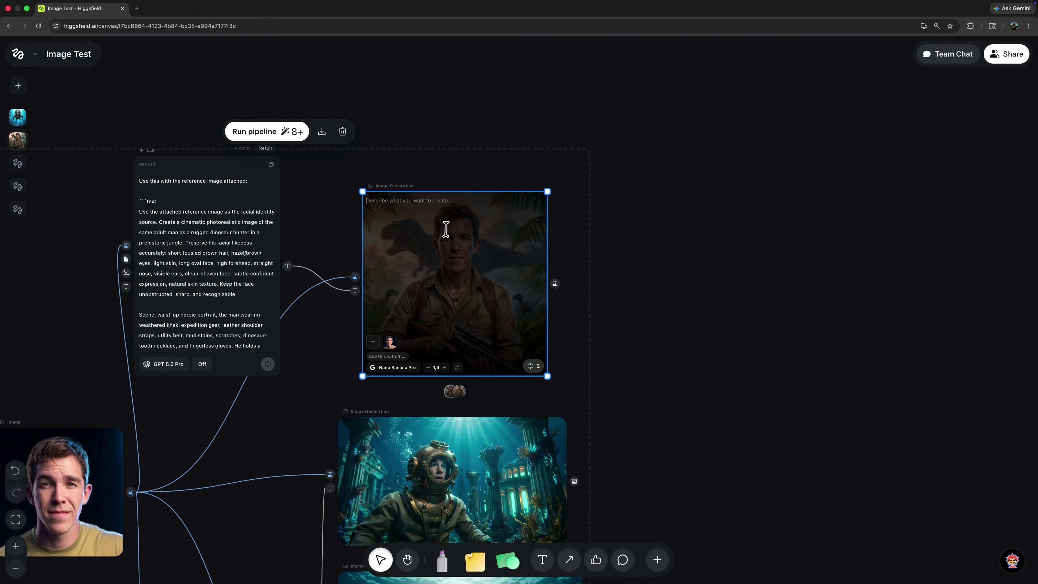
click(480, 245)
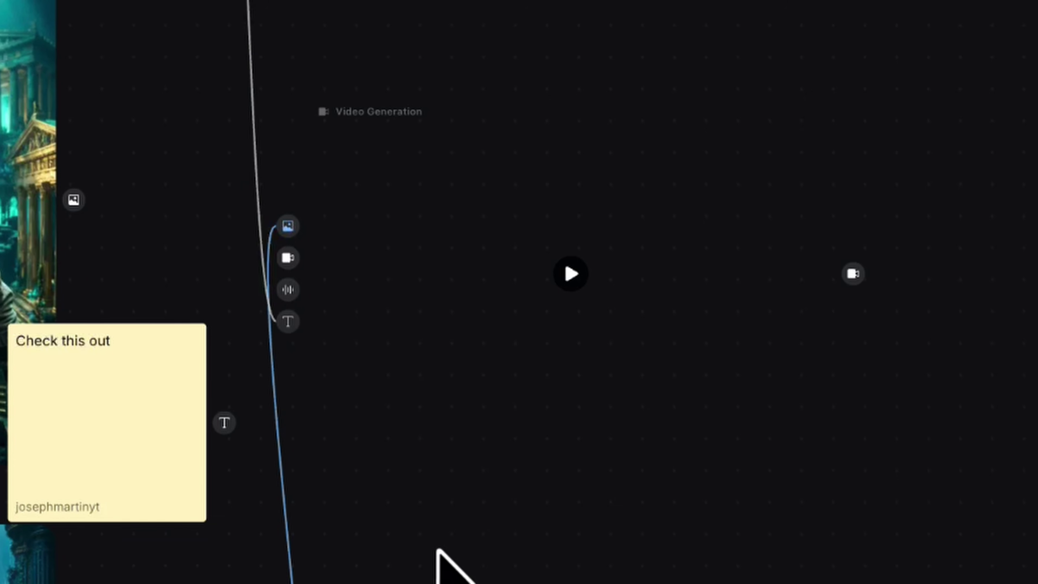
Check the model and playback controls of the diver Video Generation node.
mouse_move(672, 220)
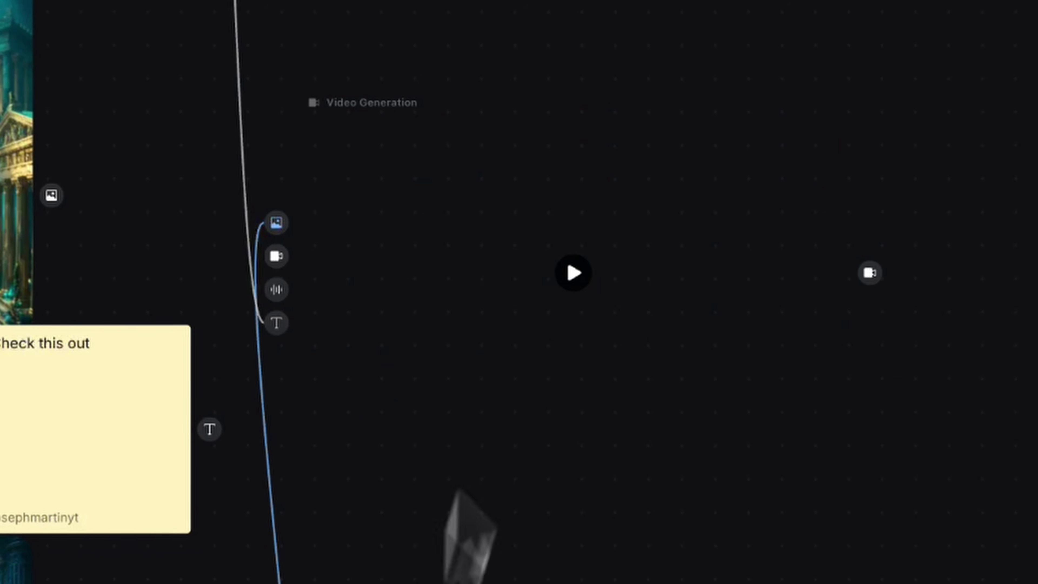
mouse_move(668, 183)
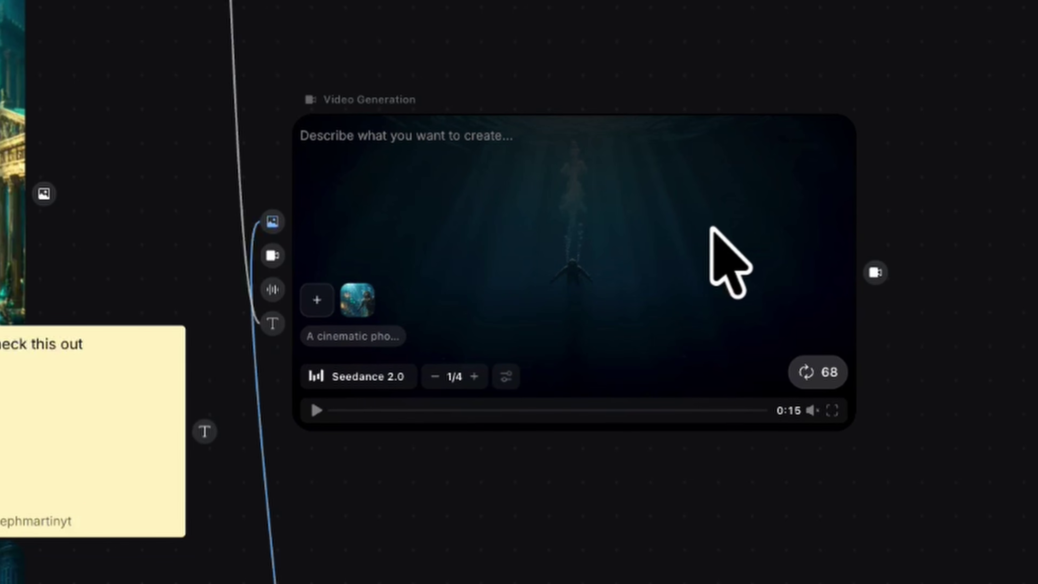